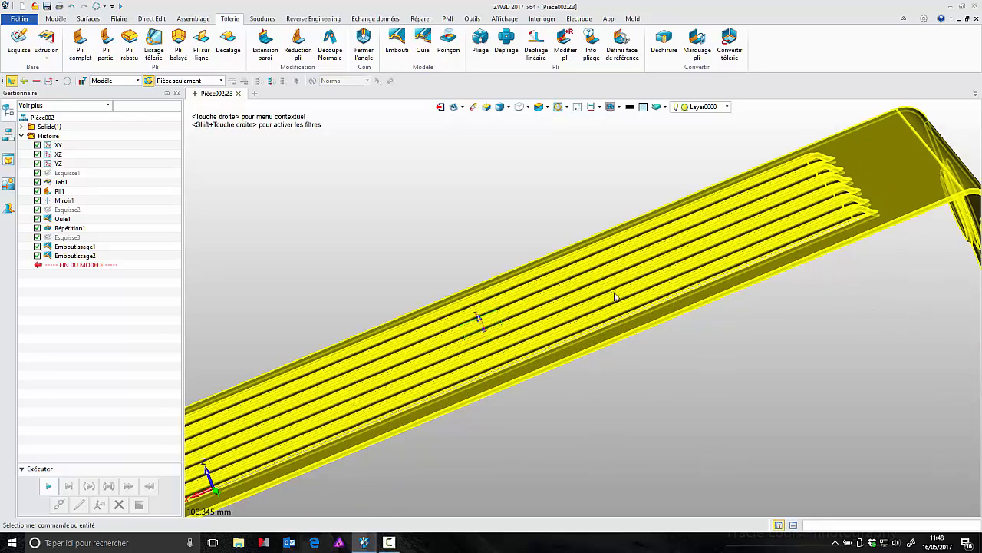
middle_click_drag(781, 411, 821, 396)
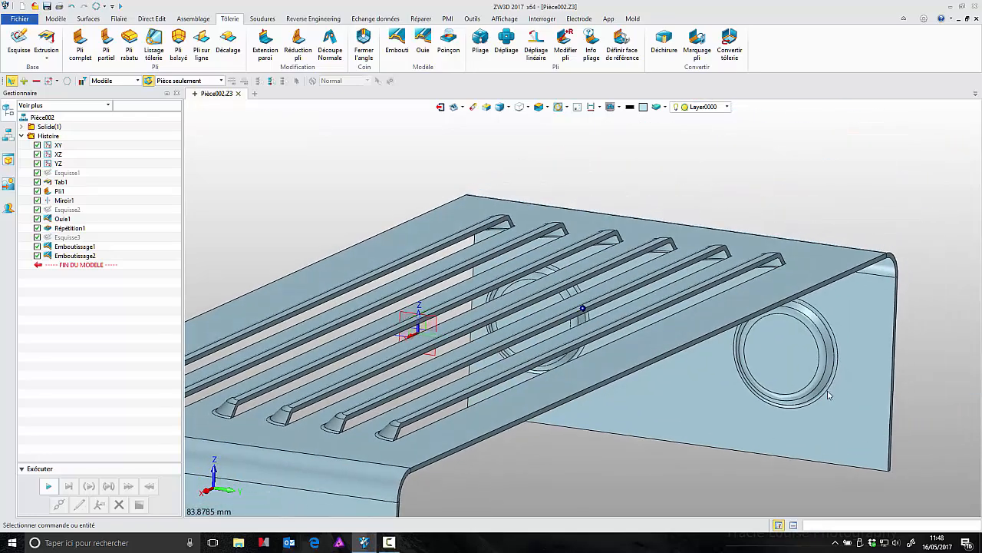
scroll(721, 419, "up", 1)
scroll(722, 420, "down", 6)
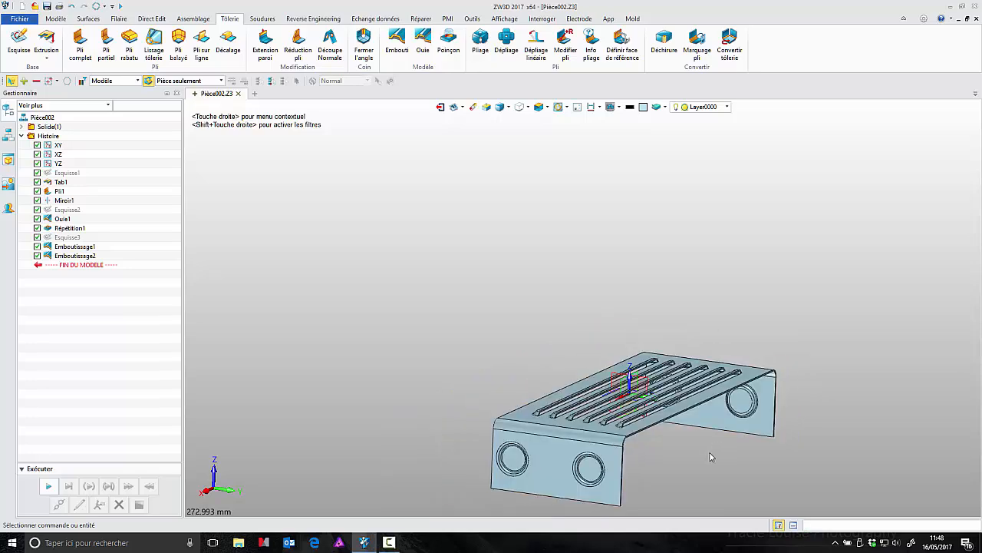
middle_click_drag(708, 451, 679, 328)
right_click_drag(473, 417, 603, 463)
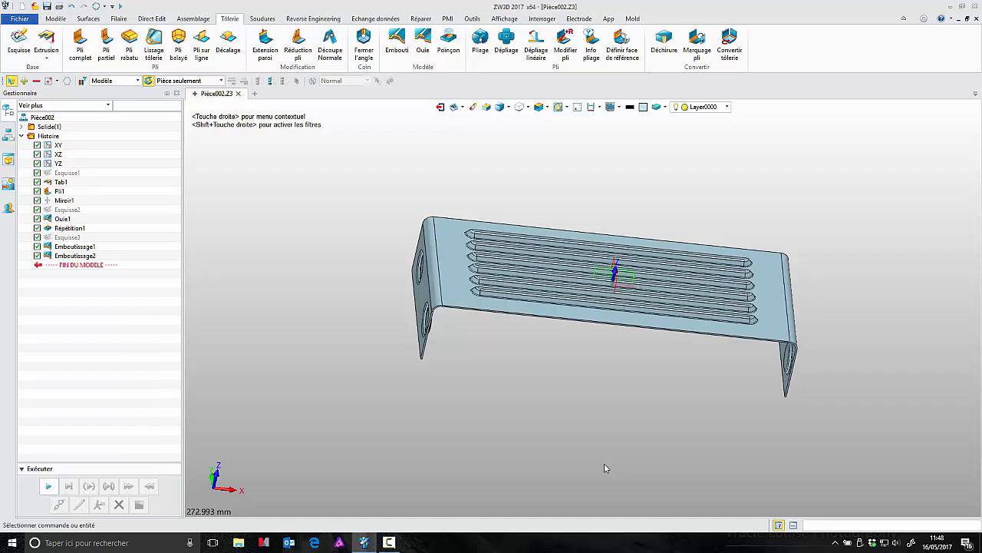
Roll the model history back to just after the datum planes and delete all the sketches and features that follow
left_click_drag(98, 271, 91, 167)
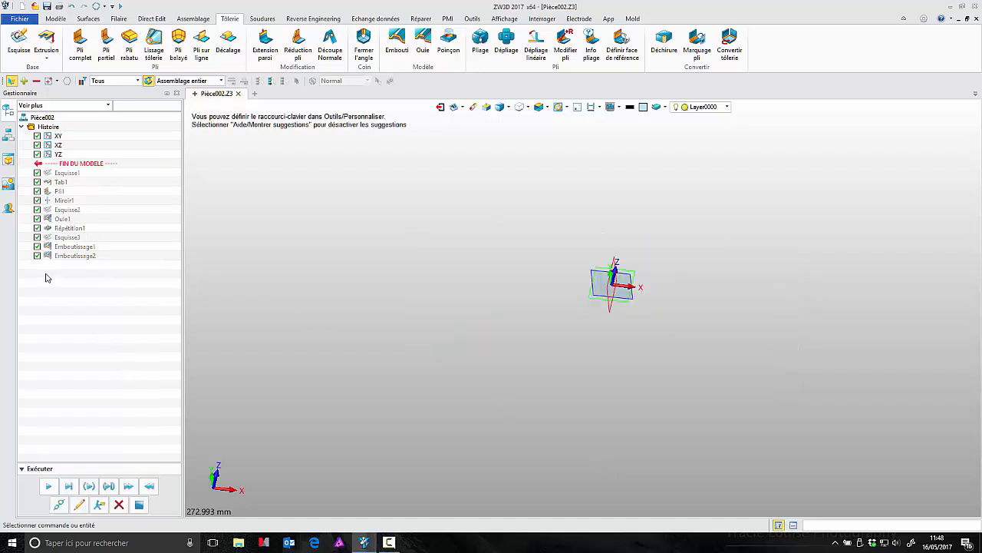
left_click_drag(46, 273, 74, 170)
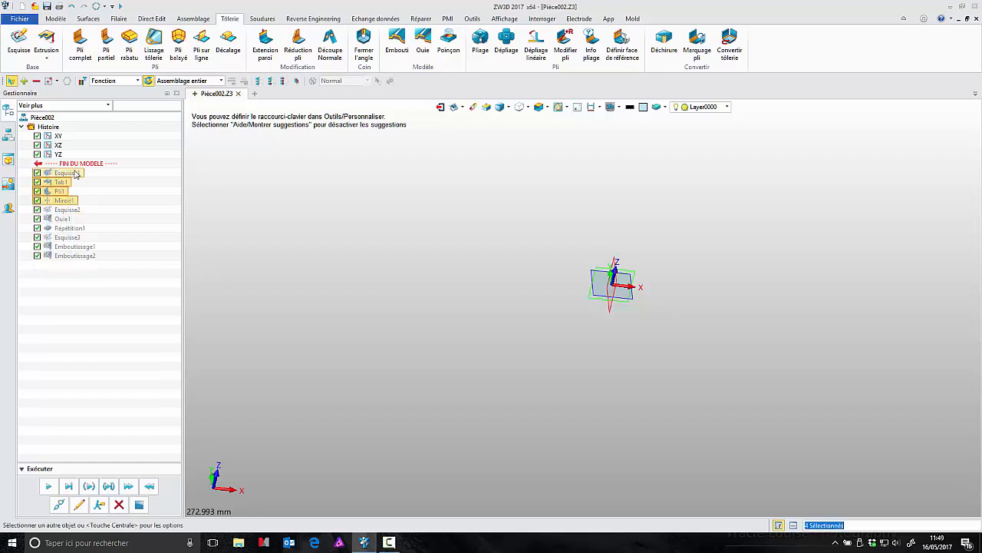
right_click(75, 174)
left_click(90, 179)
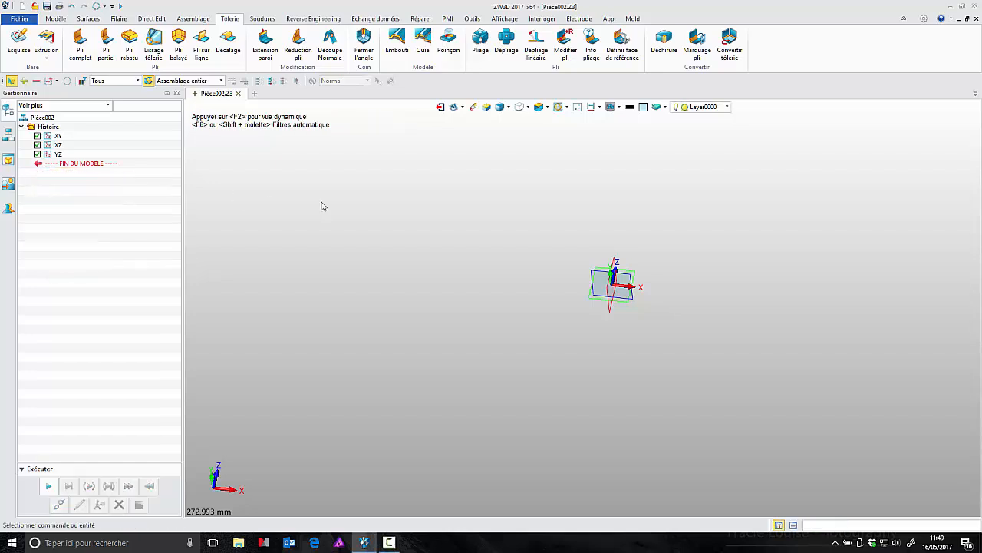
Start a new sheet-metal sketch on the XY plane
mouse_move(388, 220)
right_mouse_down()
mouse_move(376, 206)
mouse_move(387, 217)
right_mouse_up()
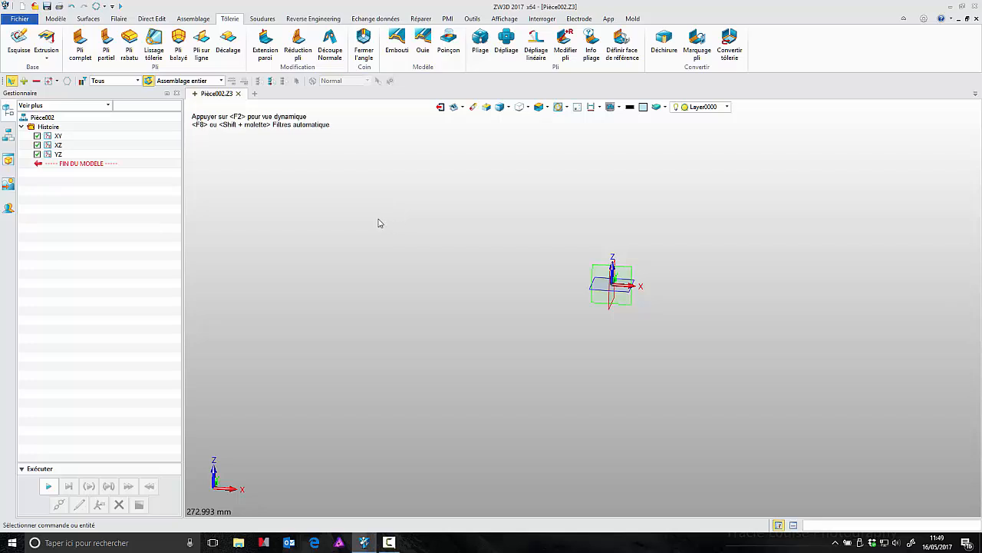
left_click(56, 19)
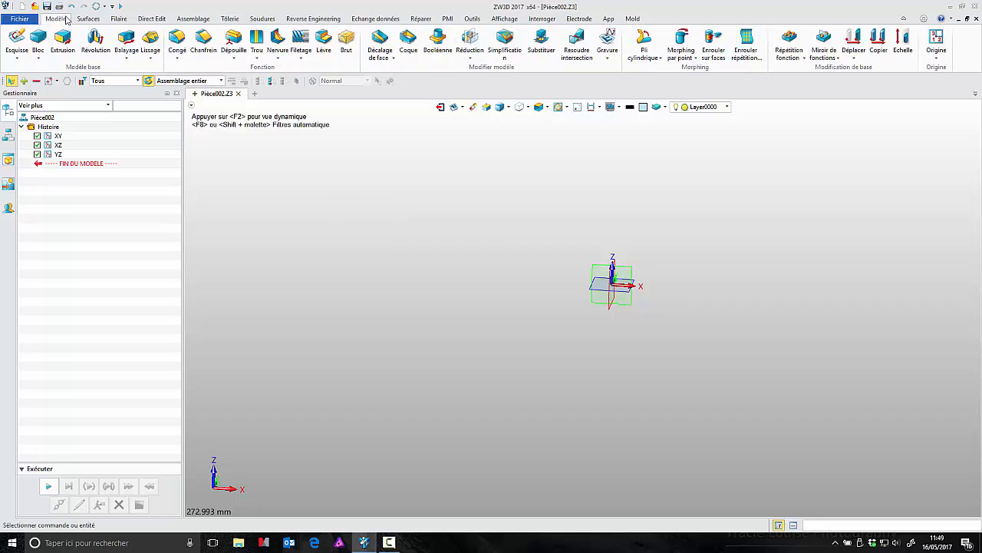
left_click(230, 18)
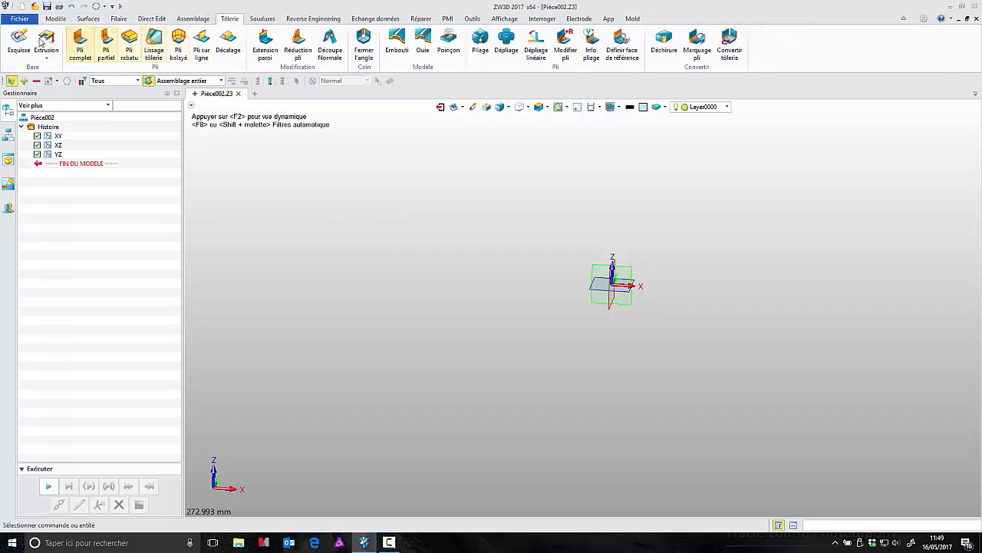
left_click(18, 39)
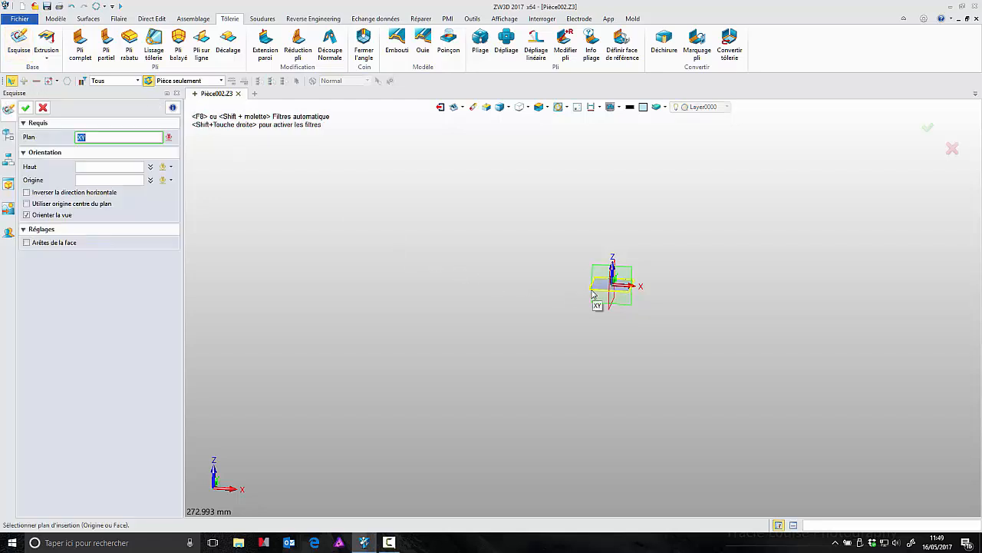
left_click(592, 294)
left_click(928, 131)
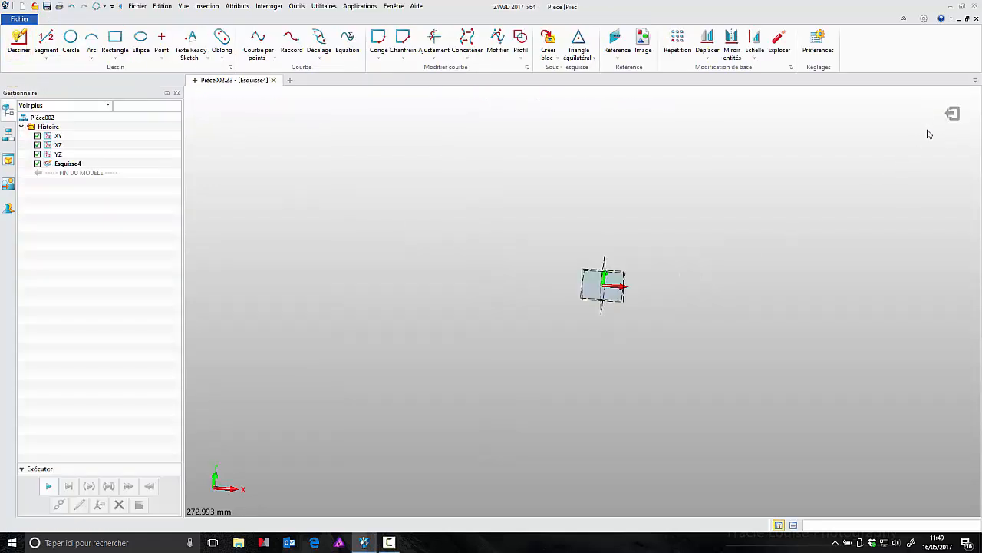
Draw a centre-based rectangle about 221 mm by 120 mm on the origin and finish the sketch
left_click(115, 42)
left_click(70, 126)
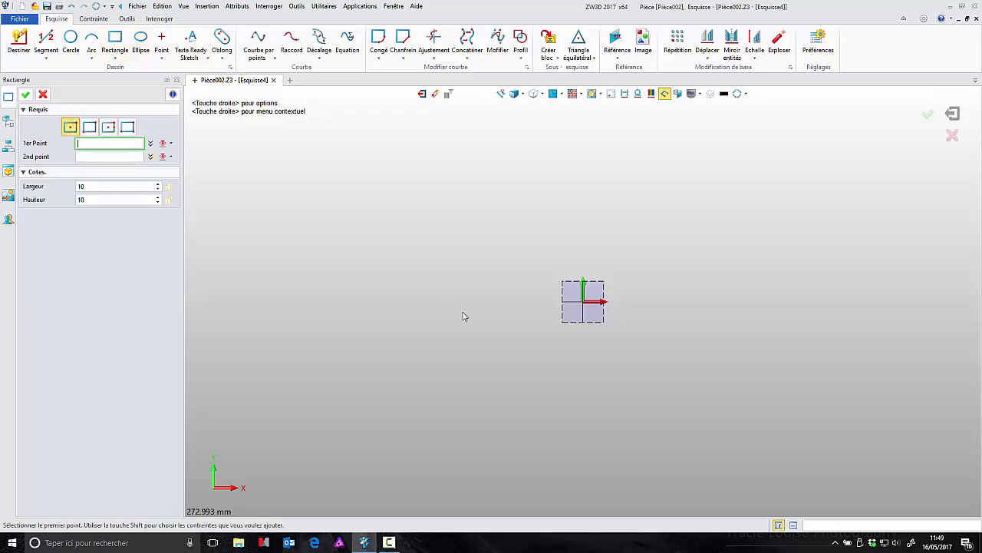
left_click(583, 301)
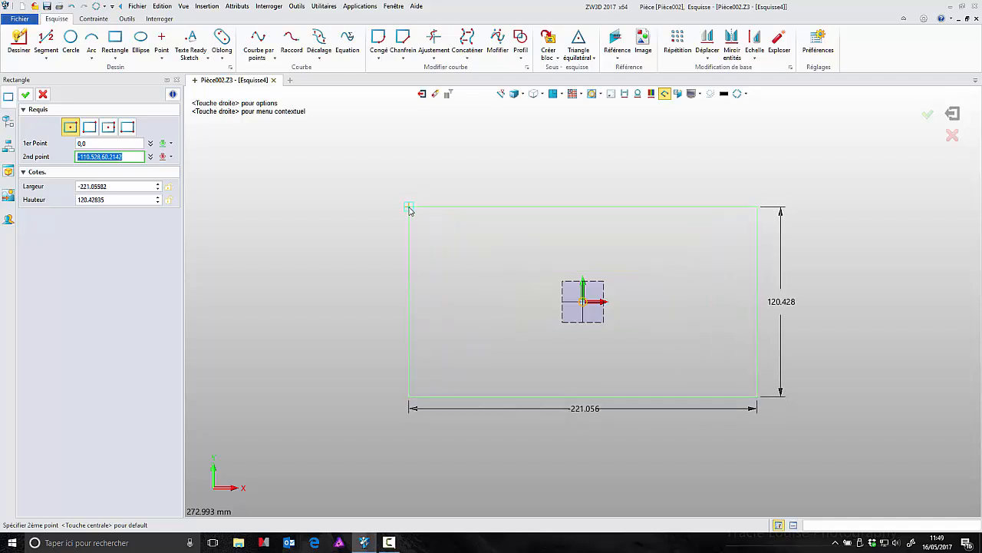
left_click(408, 207)
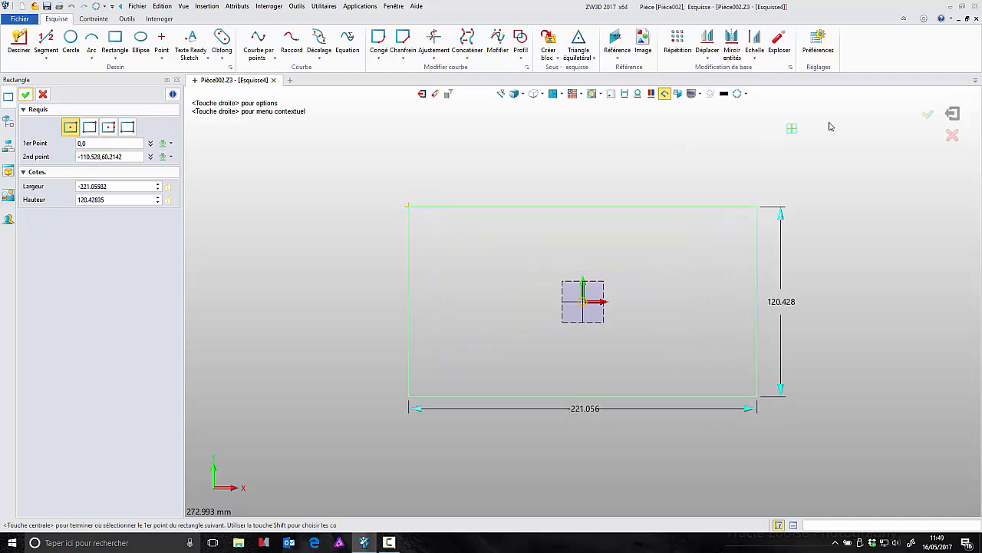
left_click(929, 115)
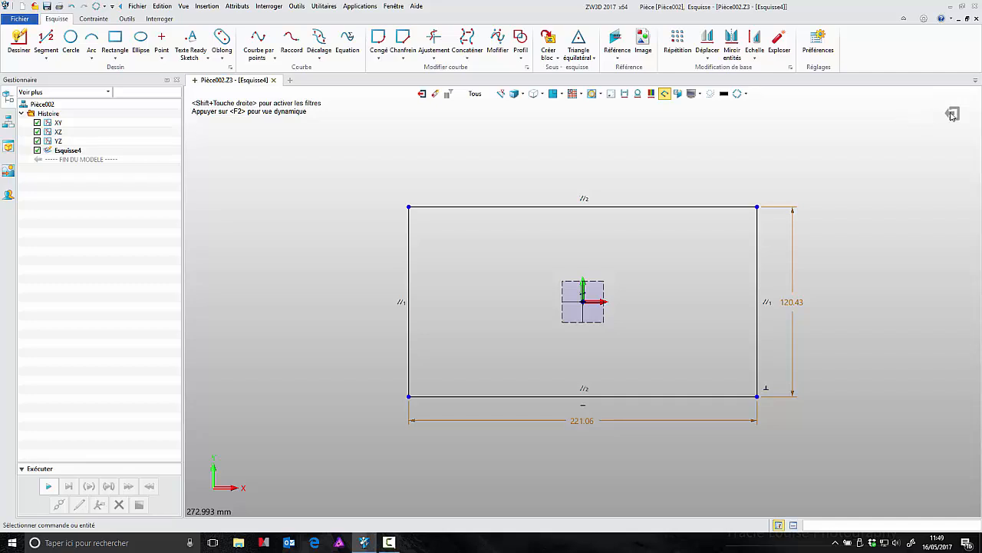
left_click(952, 114)
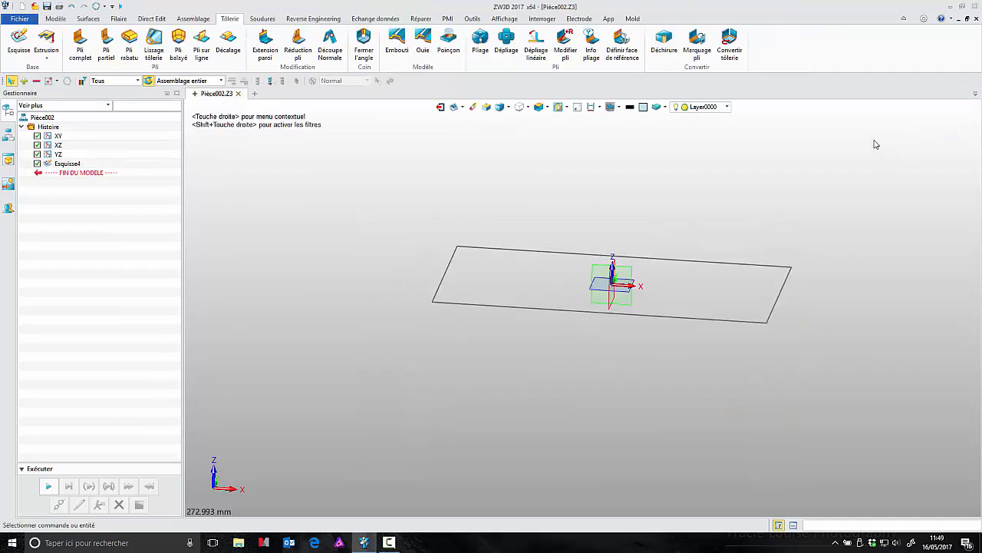
Extrude the rectangle sketch into a flat sheet-metal base 1 mm thick
left_click(46, 42)
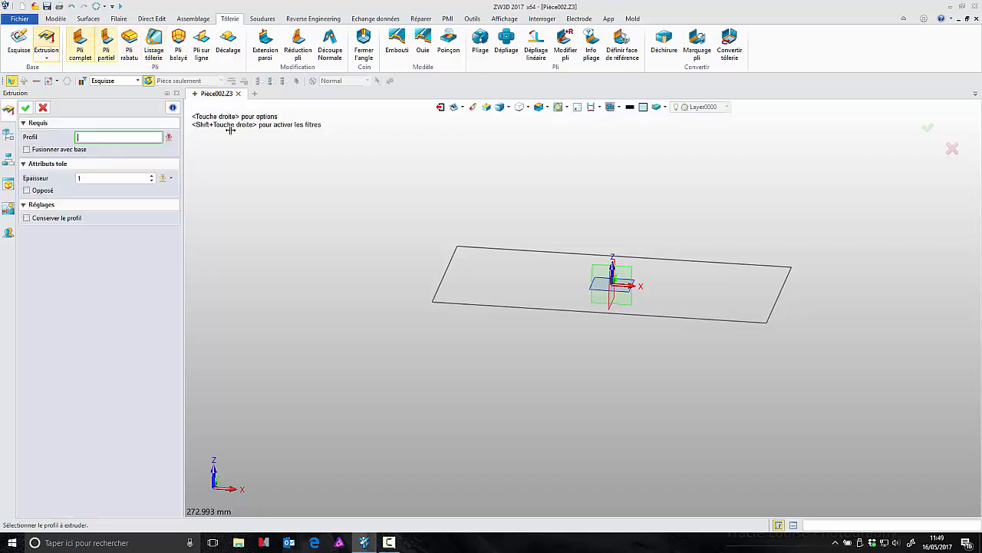
left_click(449, 299)
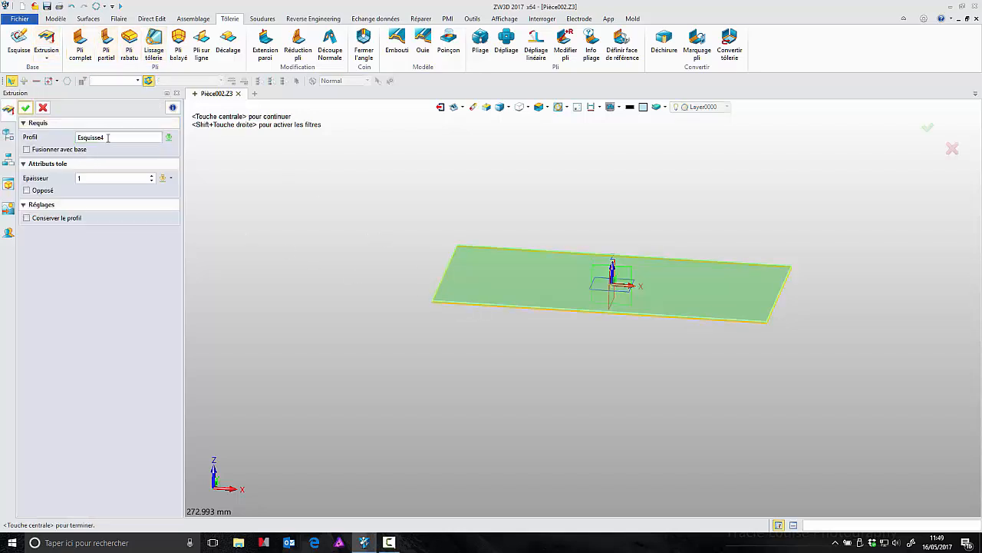
left_click(25, 108)
Begin a full flange on one short side of the plate, choosing the edge that makes it fold downward
middle_click_drag(395, 349, 443, 379)
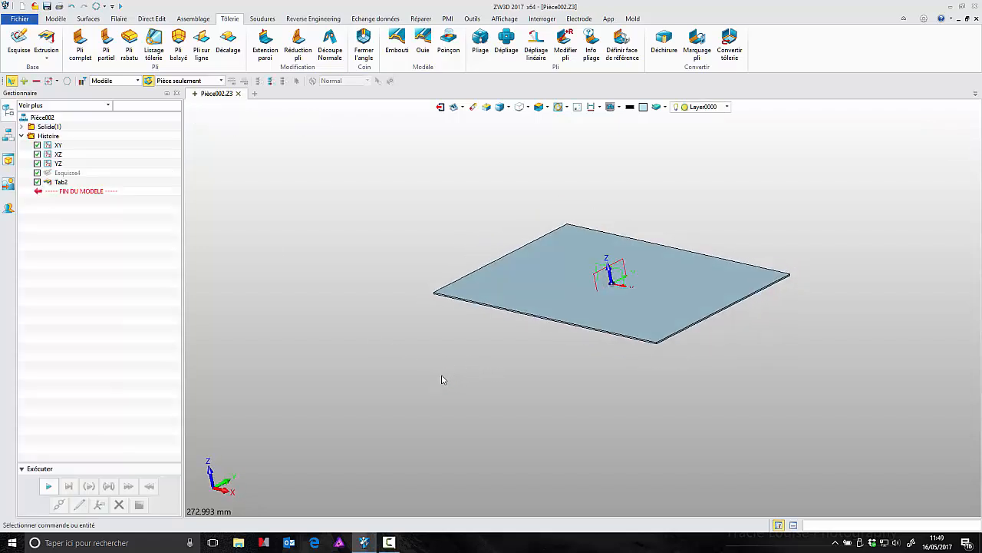
left_click(80, 43)
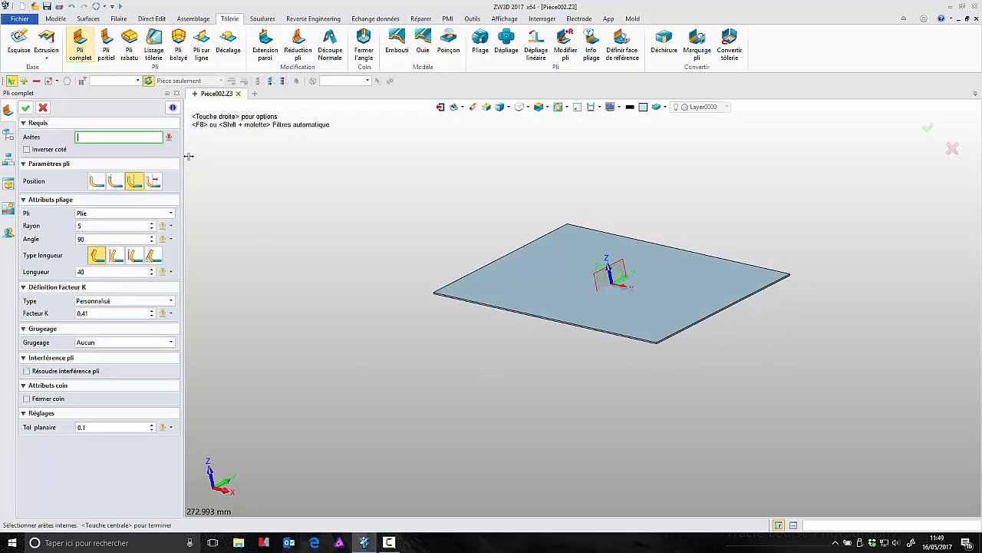
middle_click_drag(277, 254, 390, 259)
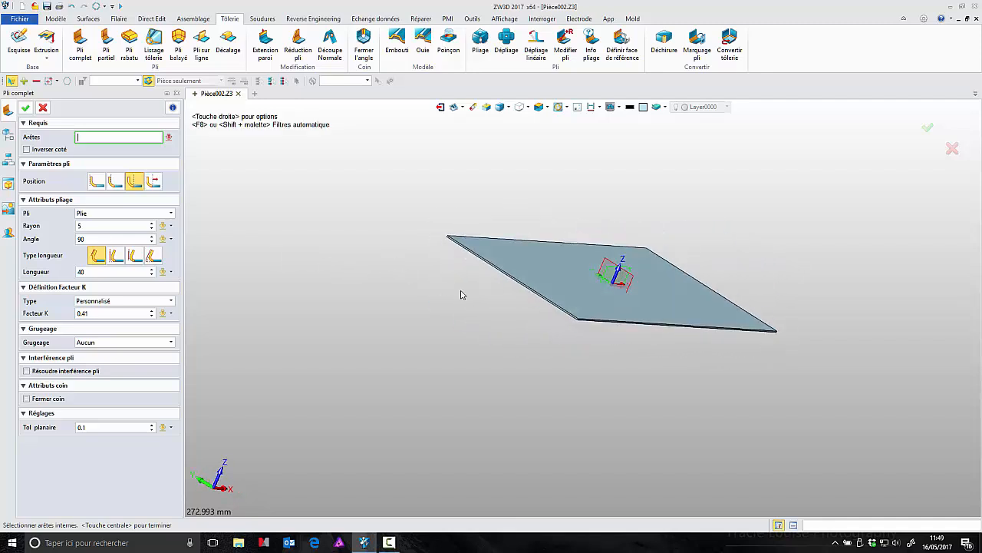
scroll(461, 293, "up", 3)
scroll(463, 292, "up", 1)
scroll(482, 277, "up", 1)
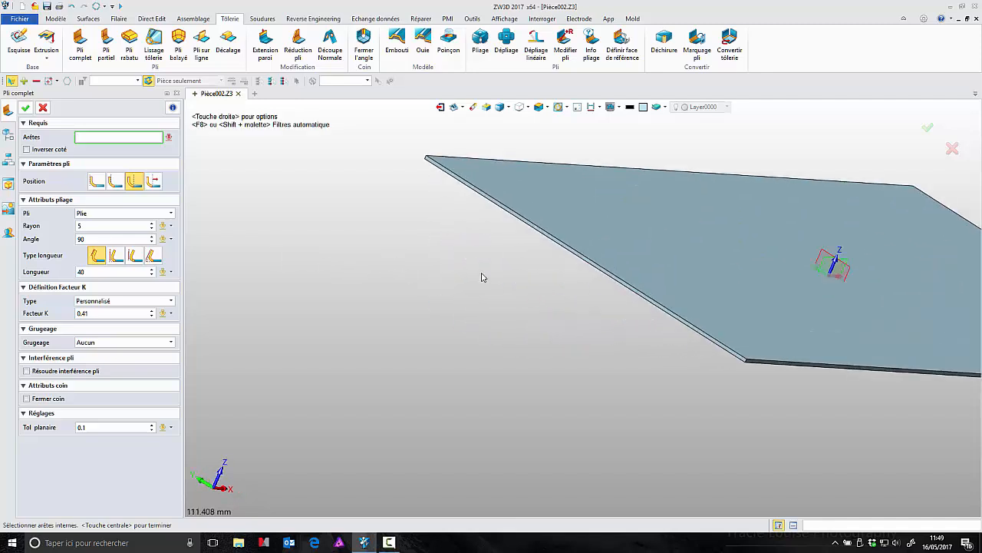
left_click(535, 236)
scroll(335, 344, "down", 5)
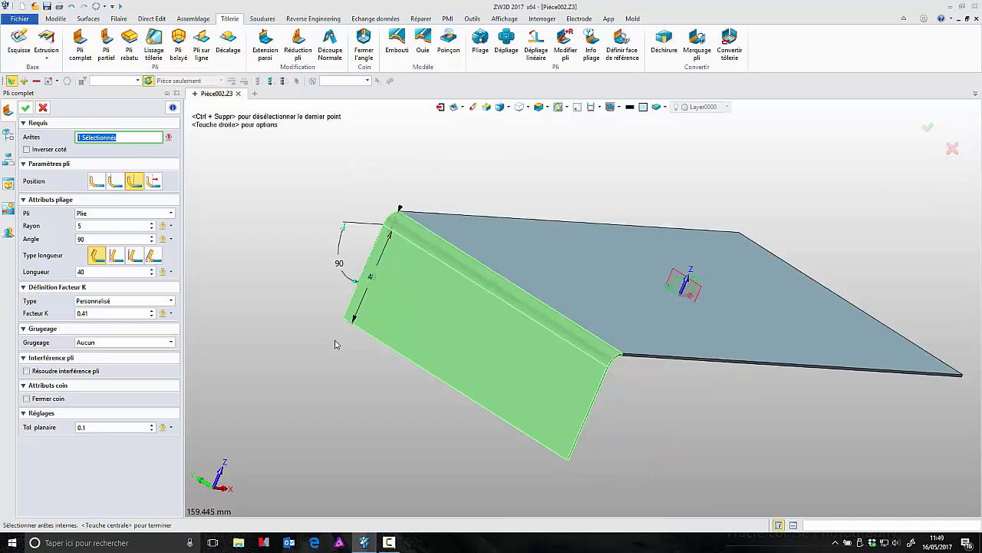
Add the edge on the opposite short side to the flange selection so that flange also folds downward
middle_click_drag(747, 266, 636, 253)
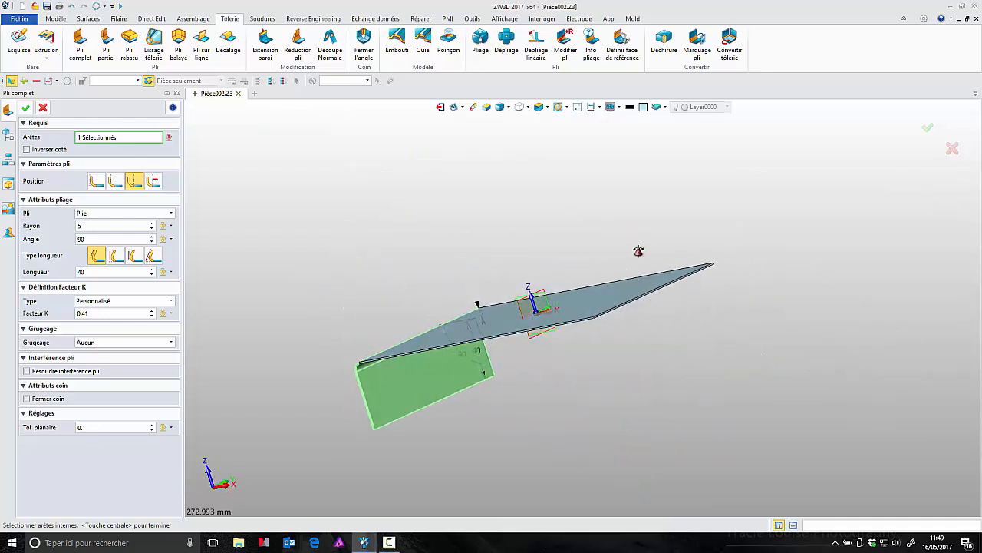
left_click(643, 303)
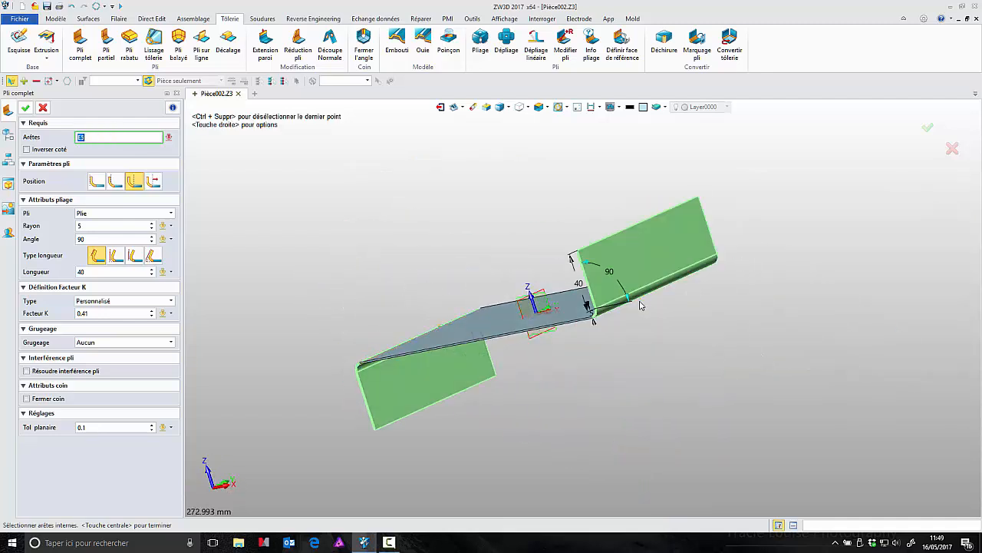
scroll(623, 311, "up", 4)
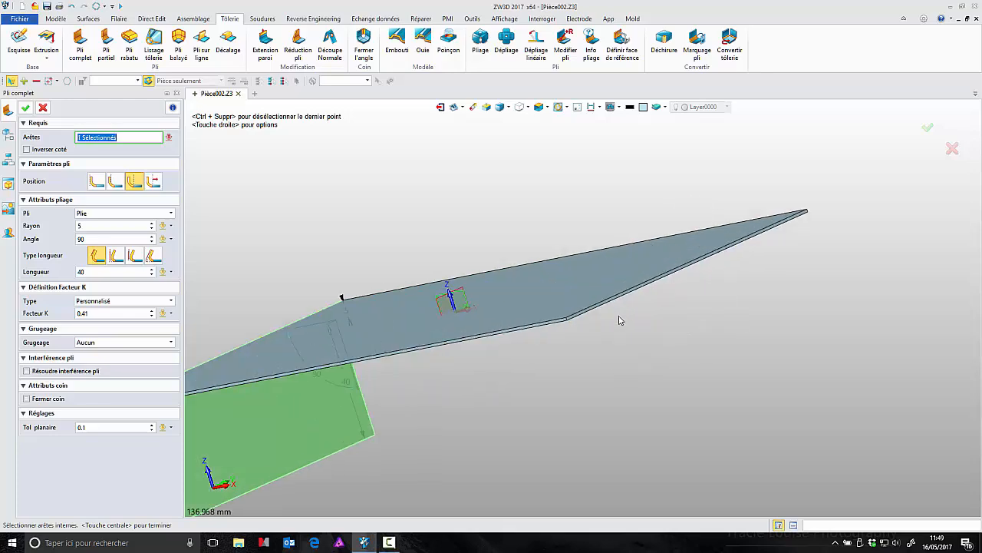
left_click(603, 302)
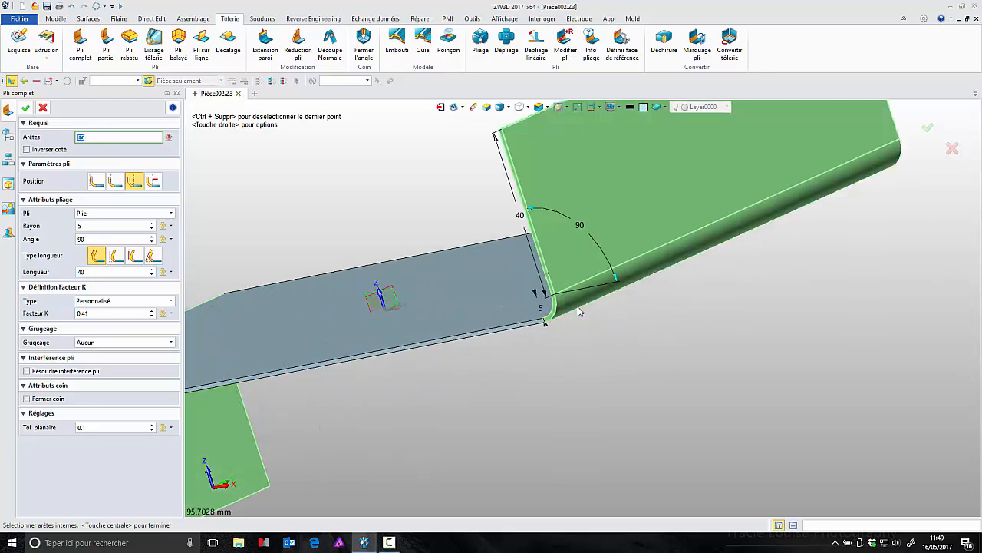
left_click(540, 336)
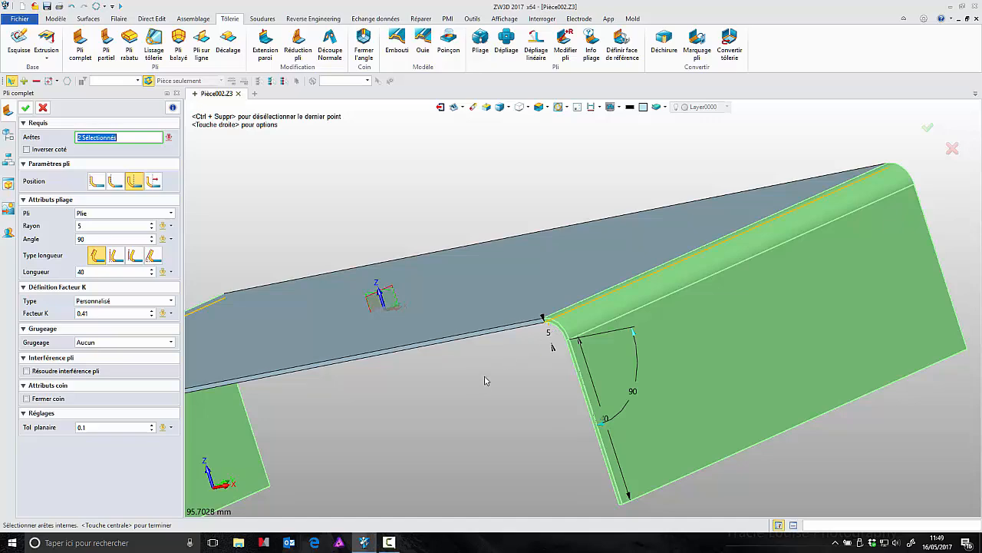
Set the bend angle to 90° and the flange length to 40 mm, and create both flanges
scroll(490, 377, "down", 3)
right_click_drag(478, 399, 548, 386)
scroll(488, 418, "up", 2)
scroll(488, 418, "down", 2)
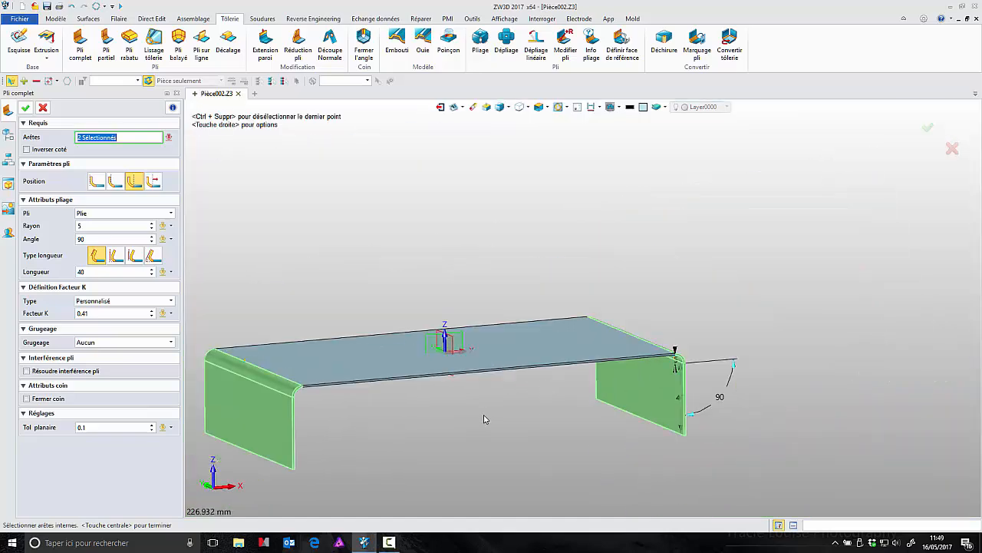
left_click(91, 237)
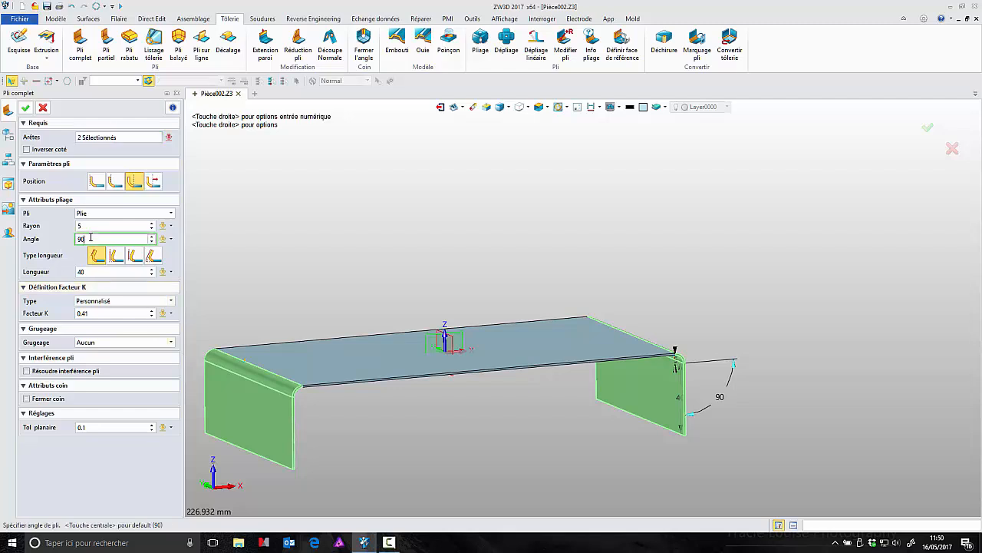
scroll(90, 237, "down", 2)
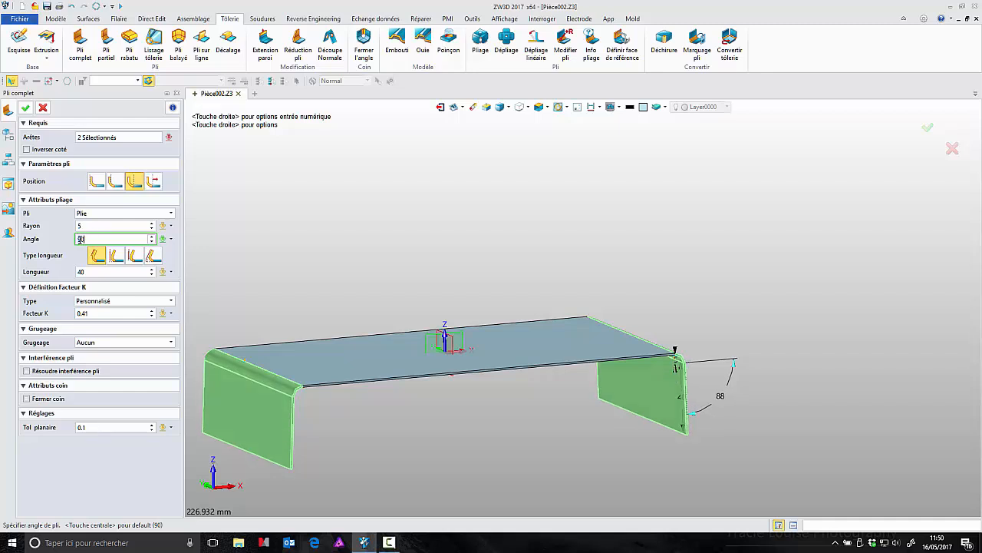
middle_click(80, 239)
left_click(95, 272)
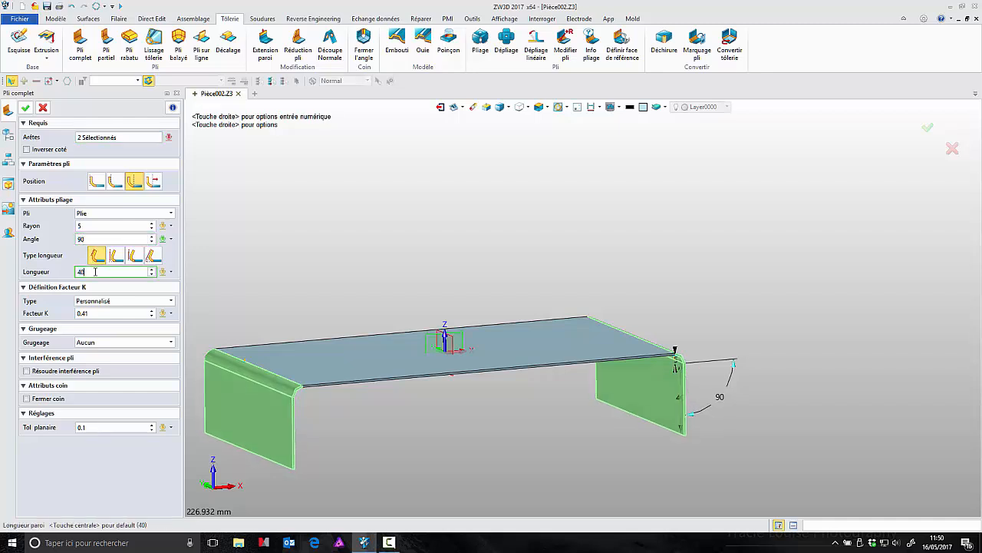
scroll(95, 272, "up", 1)
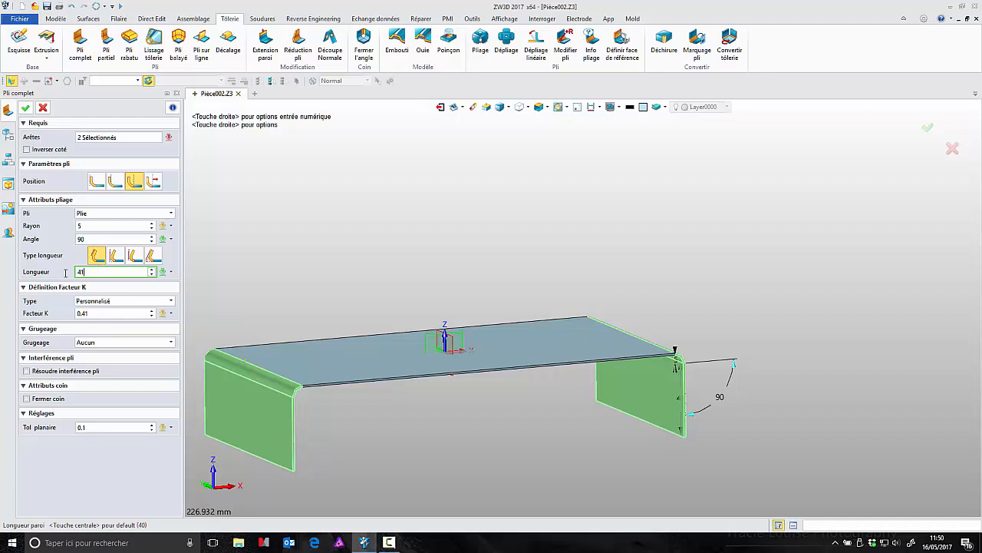
type("40")
key("Return")
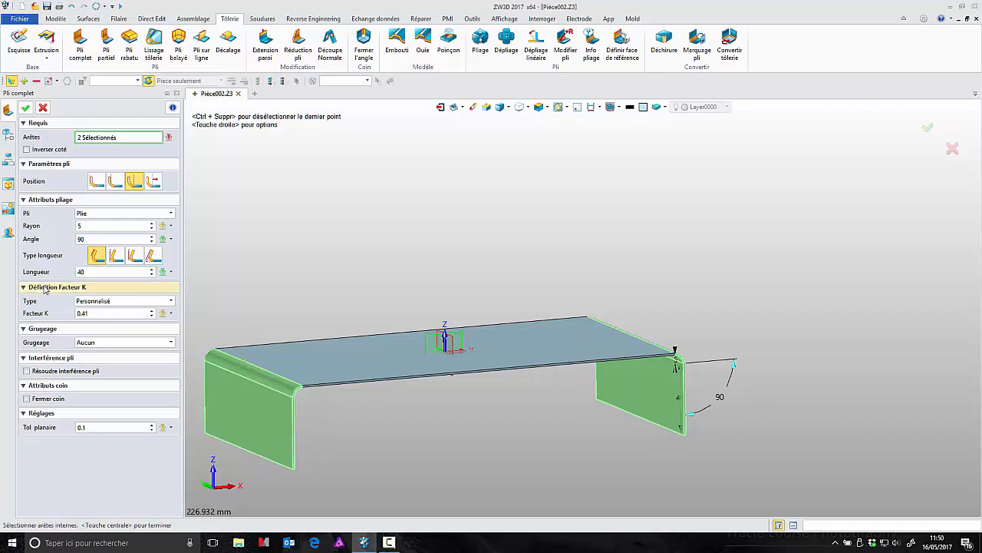
left_click(927, 127)
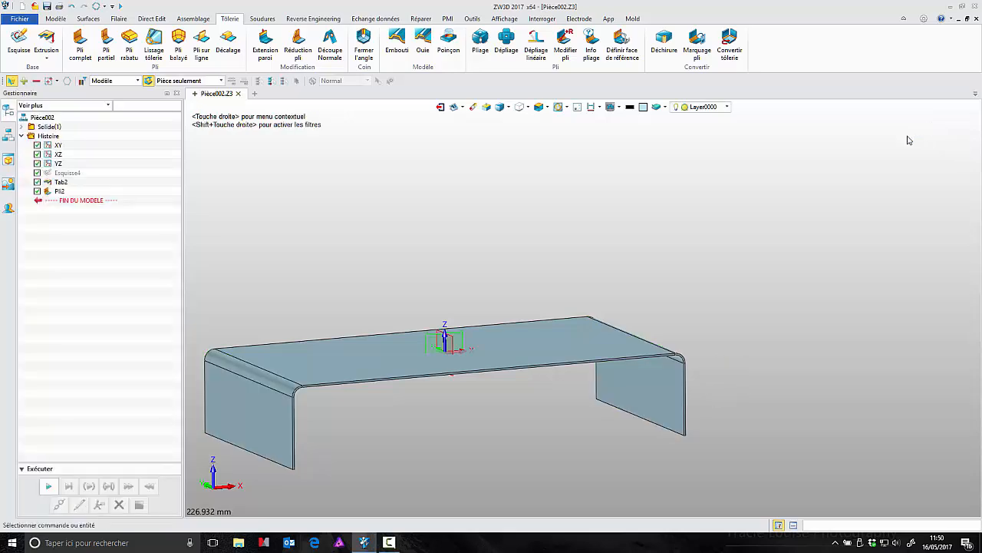
Unfold the whole cover into a flat blank with the Unfold command
right_click_drag(777, 224, 745, 247)
mouse_move(463, 223)
right_mouse_down()
mouse_move(530, 200)
mouse_move(445, 215)
right_mouse_up()
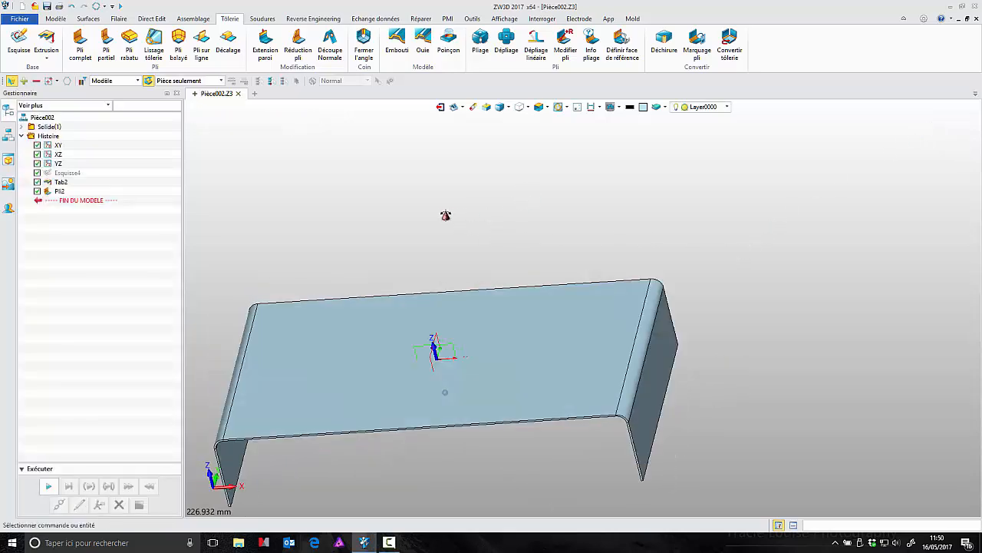
left_click(505, 42)
left_click(369, 359)
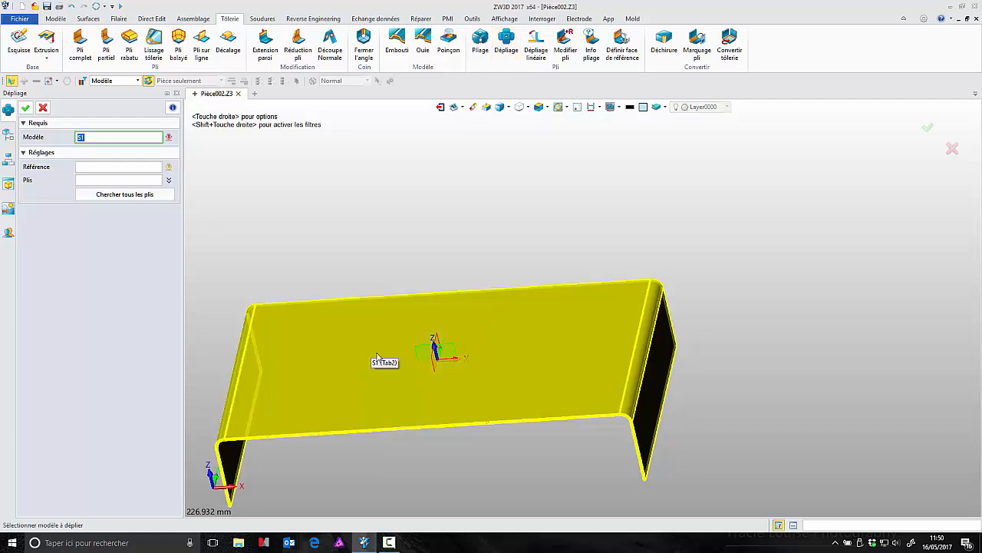
left_click(27, 109)
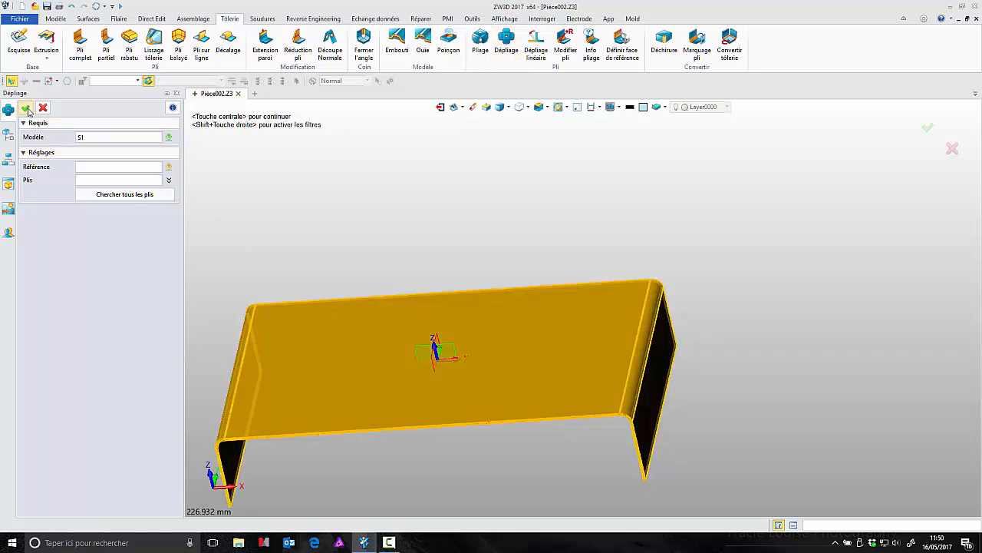
scroll(426, 227, "up", 5)
scroll(451, 245, "down", 6)
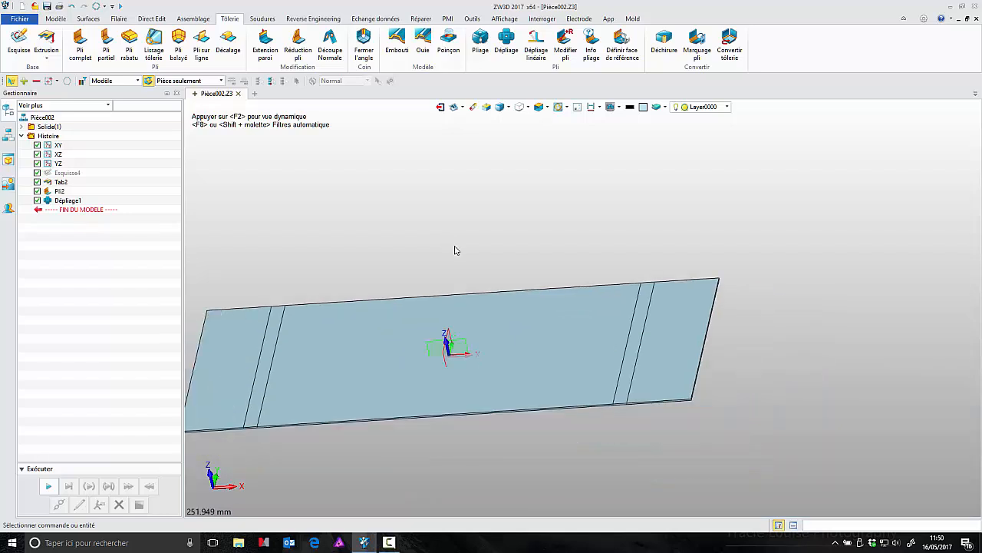
Refold the flat blank with the Fold command so both end flanges bend down again
scroll(245, 287, "up", 2)
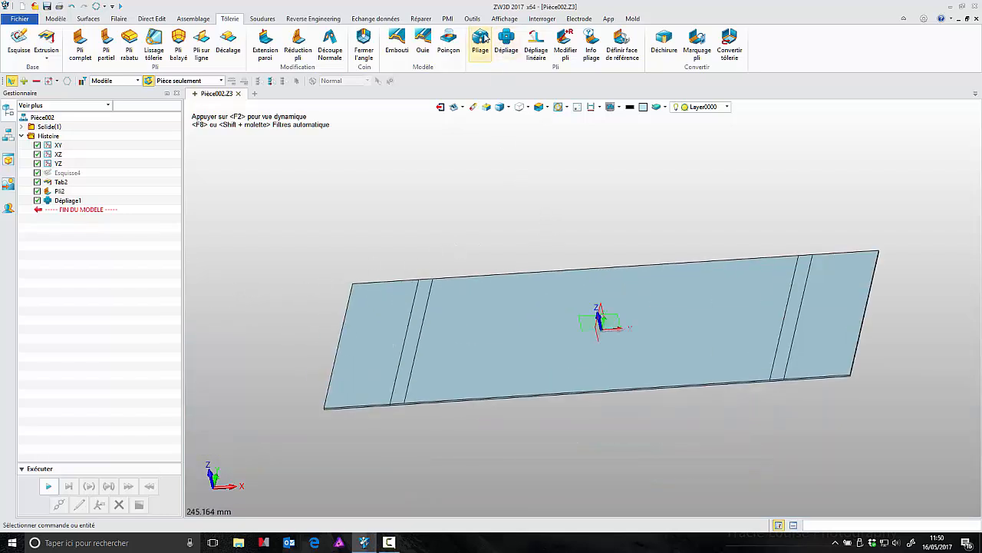
left_click(479, 42)
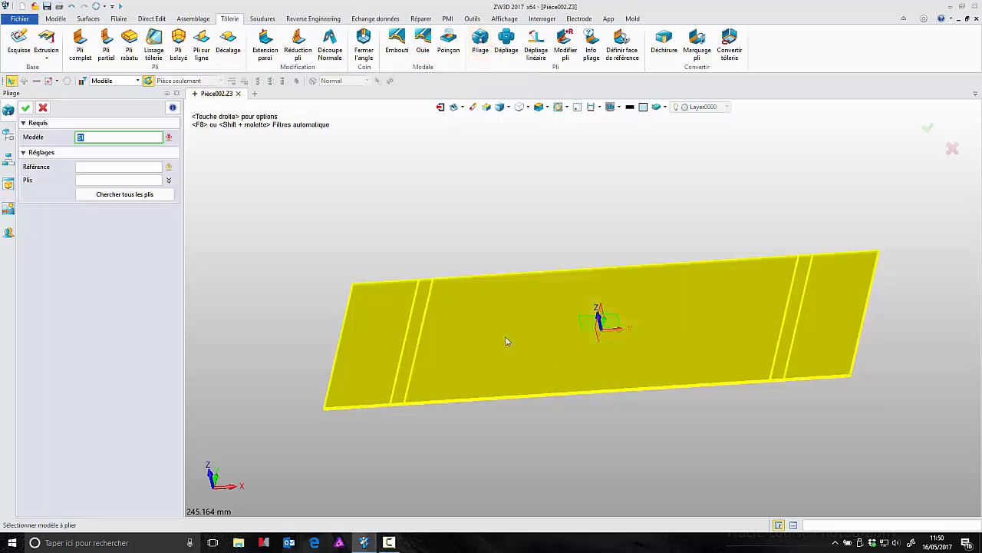
left_click(507, 340)
left_click(25, 108)
mouse_move(610, 149)
right_mouse_down()
mouse_move(537, 171)
mouse_move(603, 145)
mouse_move(611, 153)
right_mouse_up()
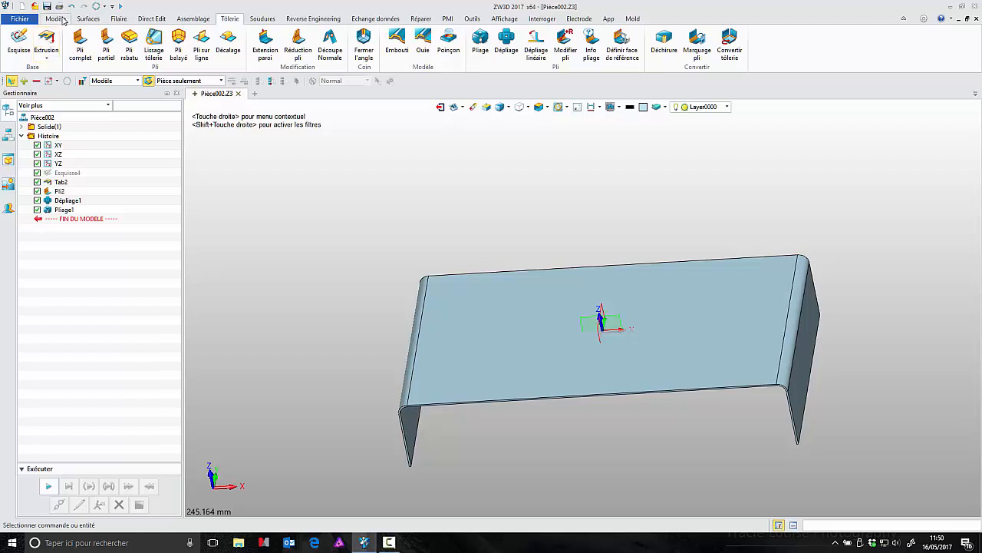
Start a new sketch on the top face of the folded cover
left_click(116, 20)
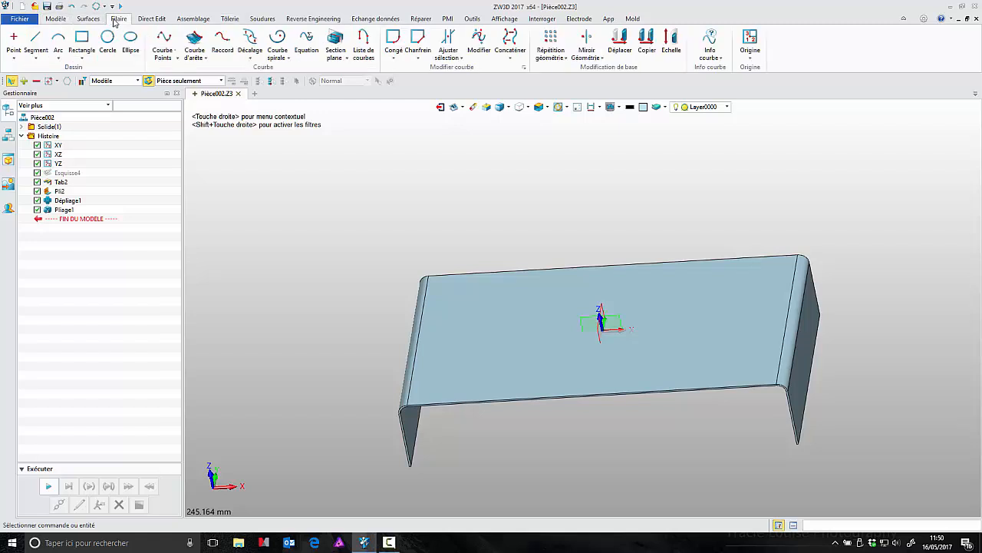
left_click(55, 18)
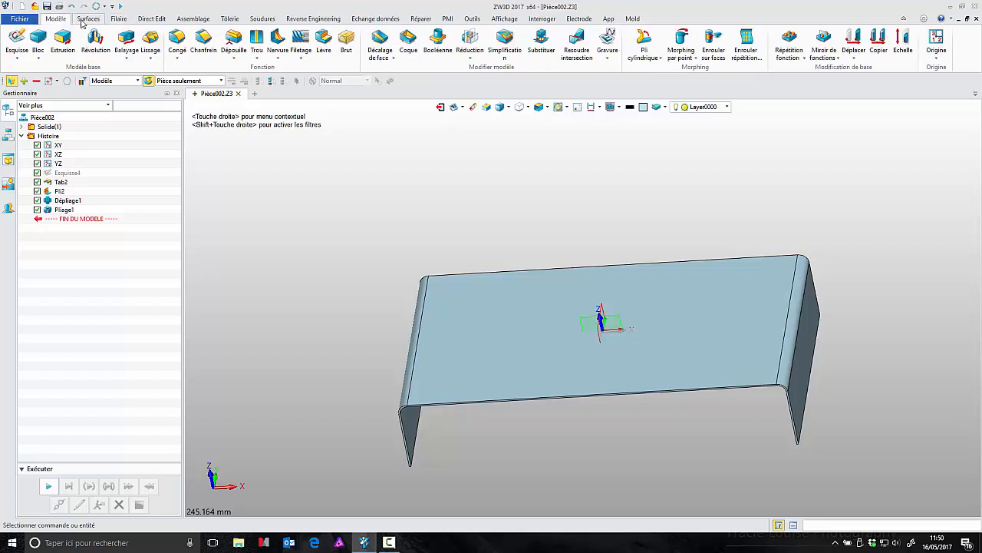
left_click(16, 40)
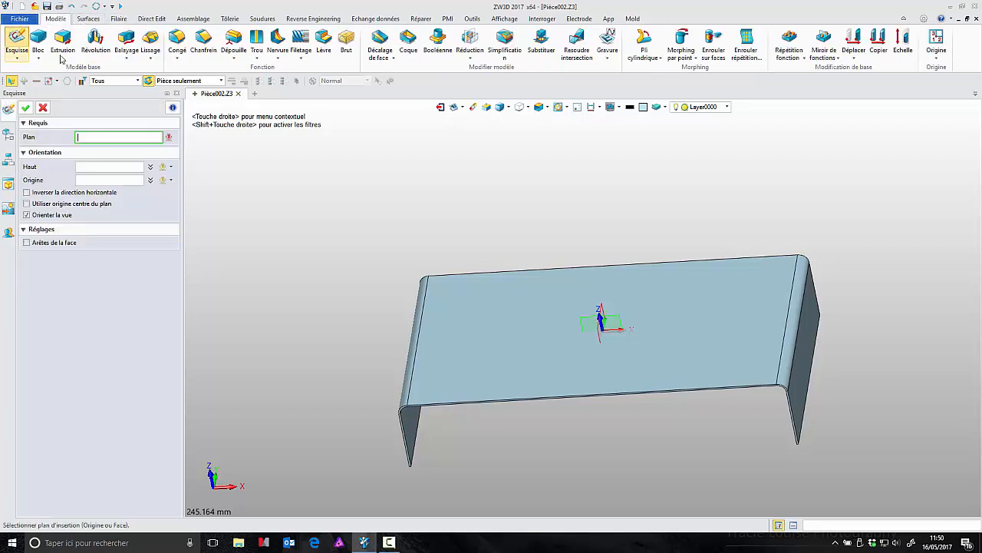
left_click(482, 315)
left_click(25, 107)
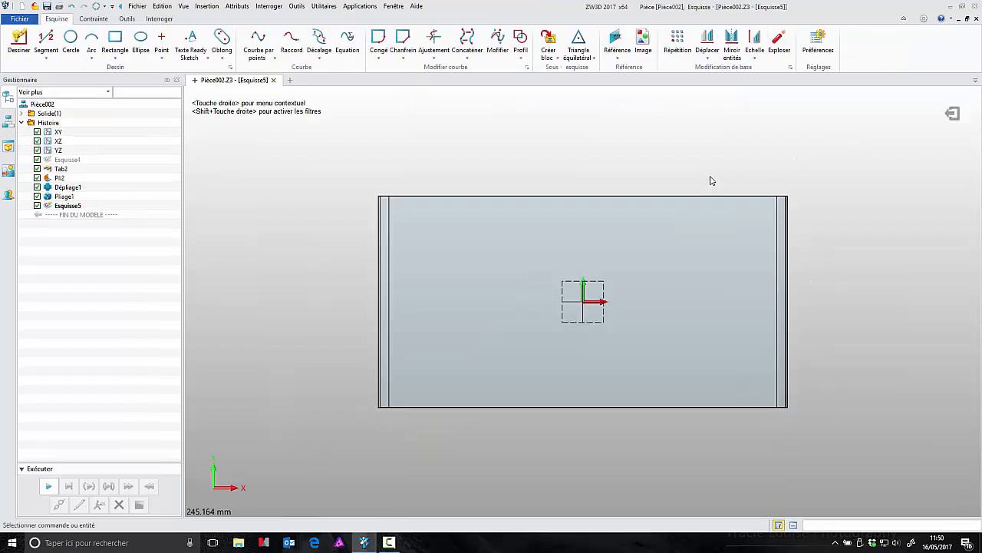
Draw a horizontal line near the plate's upper long edge, spanning most of the distance between the two bends
left_click(44, 40)
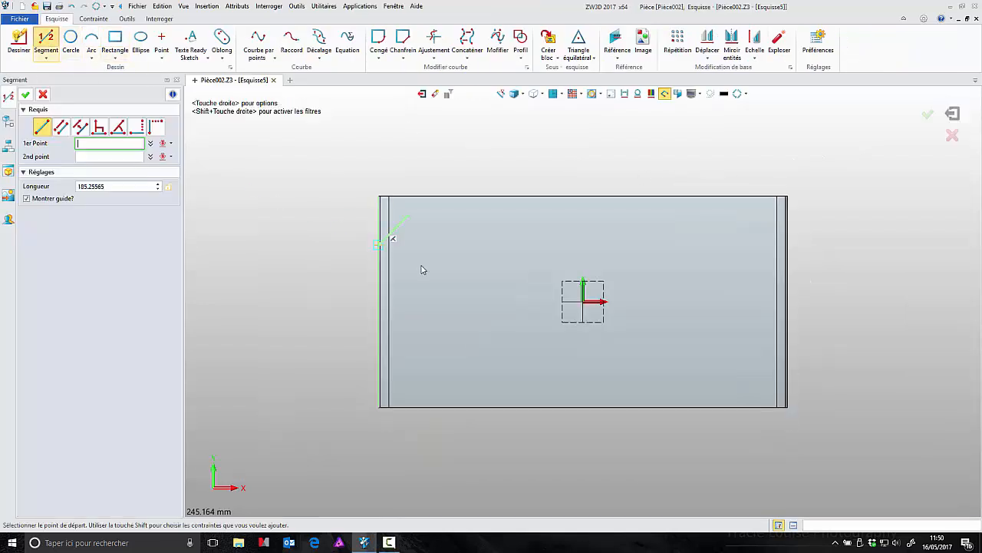
left_click(415, 225)
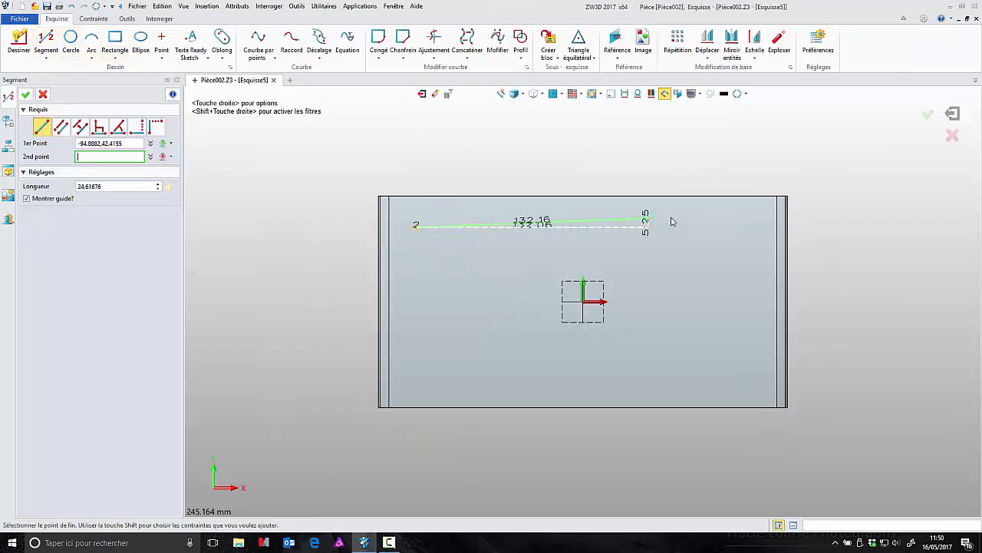
left_click(739, 226)
left_click(926, 117)
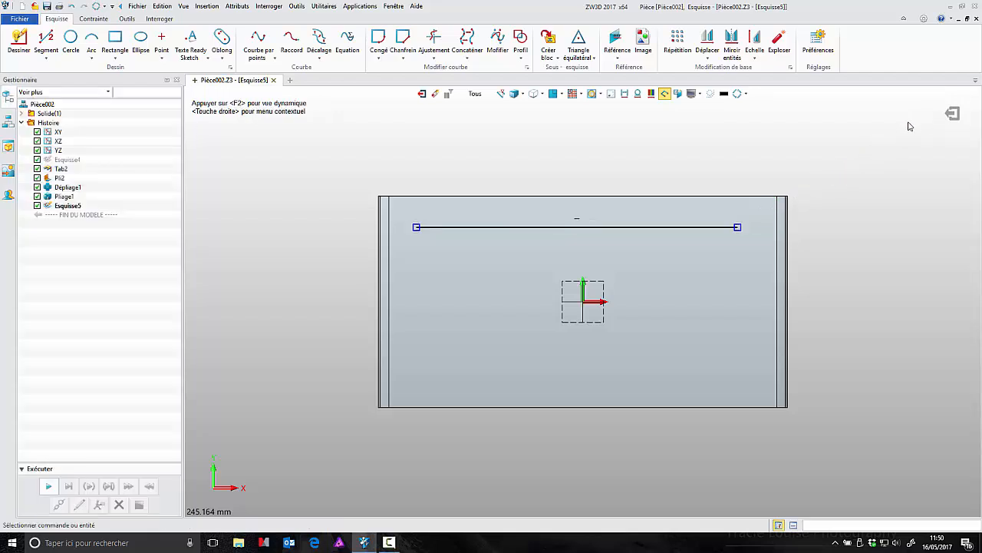
Dimension the line's left endpoint horizontally to the left bend line and set the distance to 20 mm
left_click(92, 19)
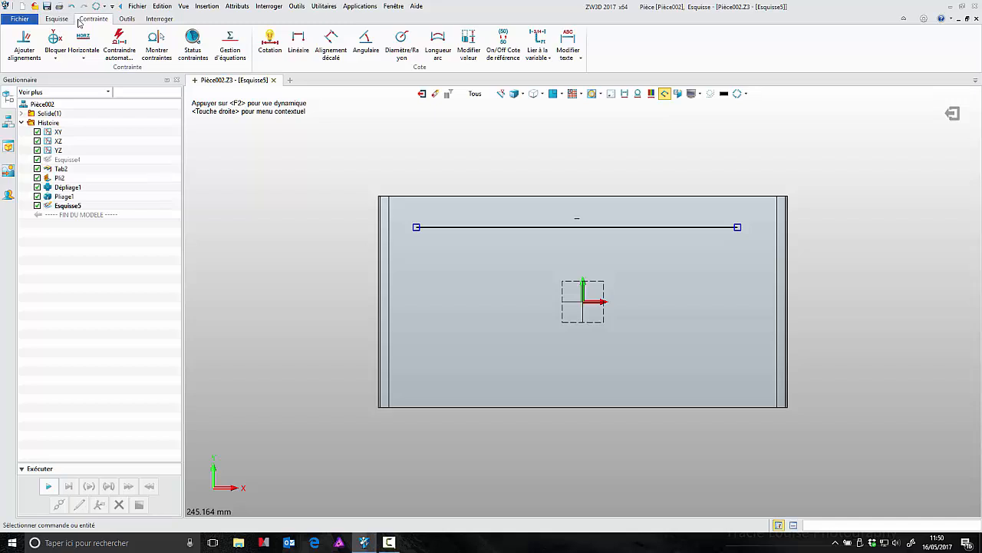
left_click(298, 42)
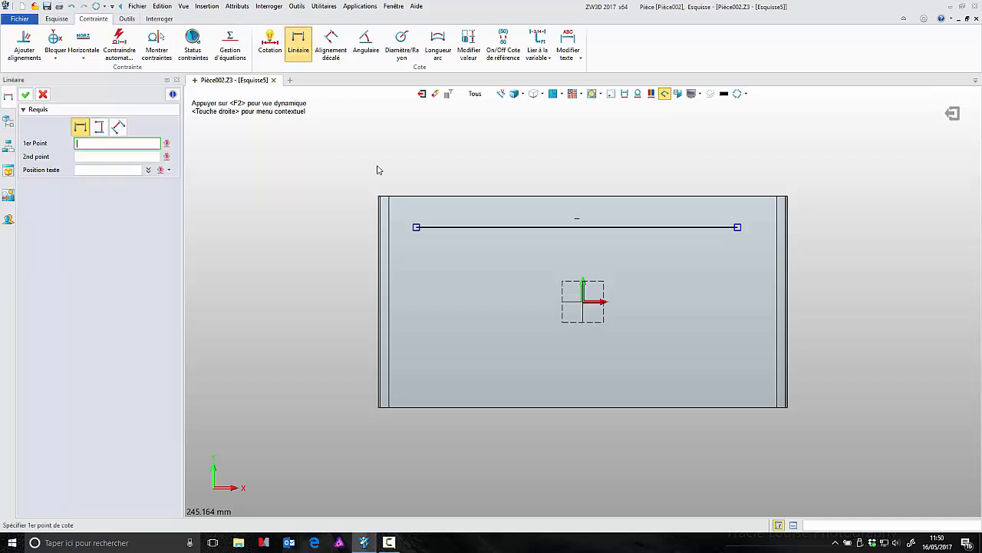
left_click(415, 227)
left_click(389, 197)
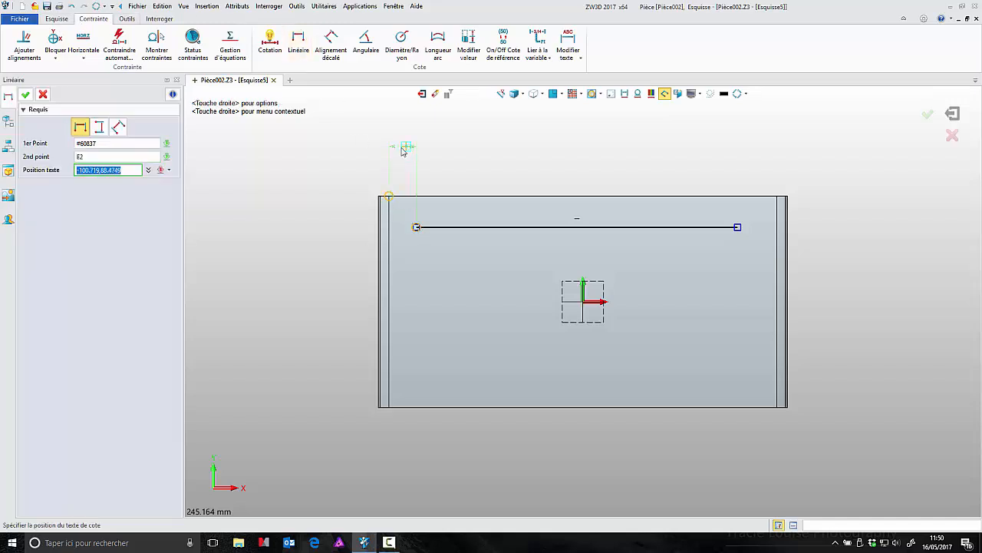
left_click(403, 151)
type("20")
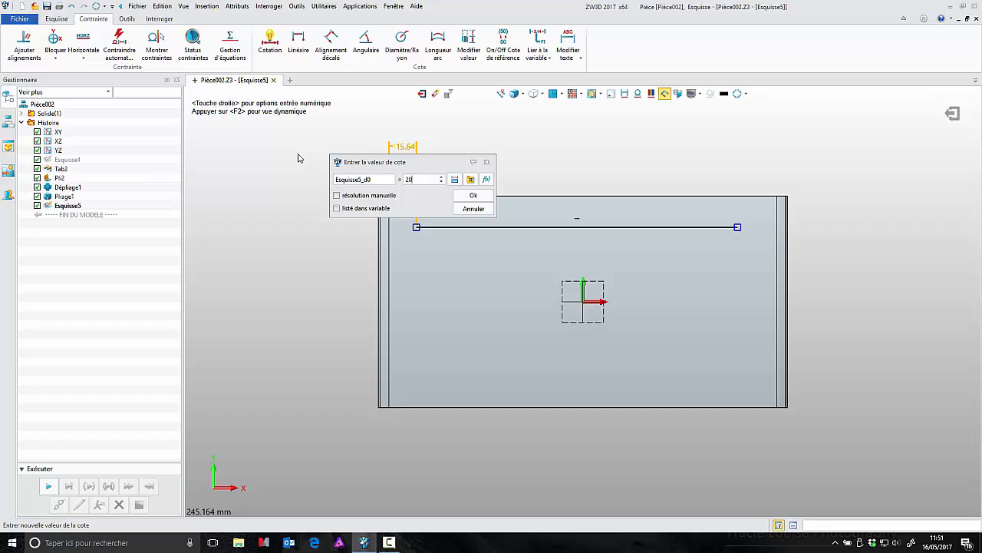
left_click(473, 195)
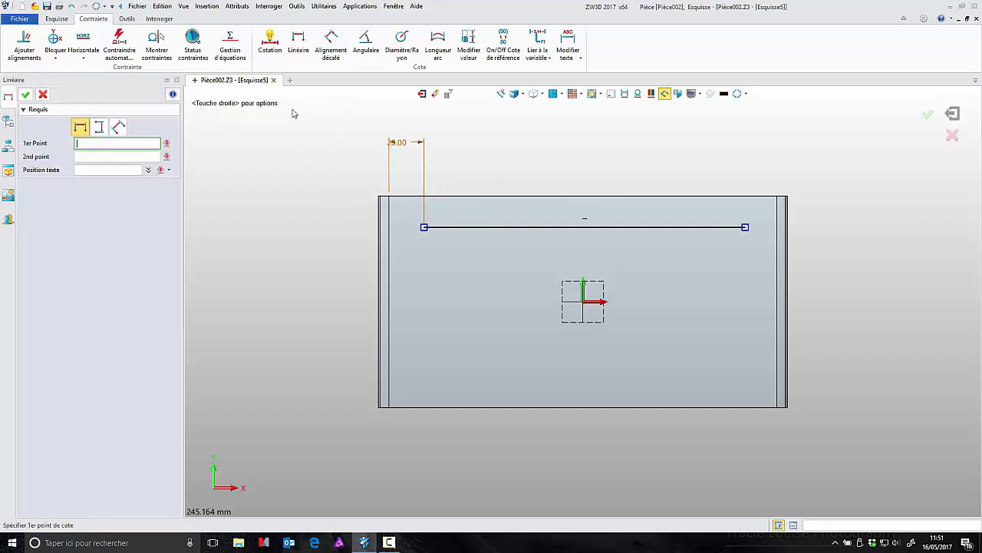
Dimension the line's right endpoint to the right bend line at 20 mm and finish the sketch
left_click(745, 227)
left_click(745, 227)
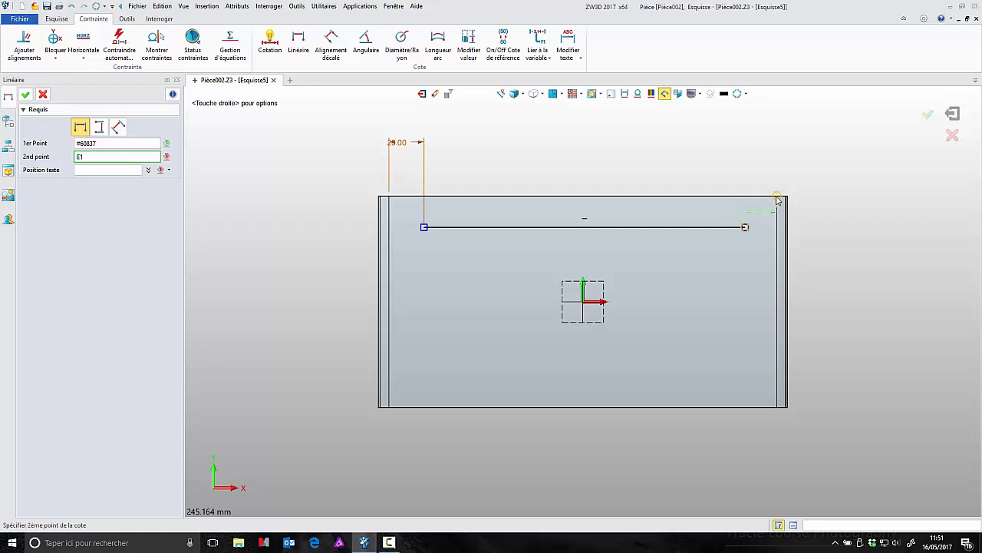
left_click(778, 200)
left_click(753, 142)
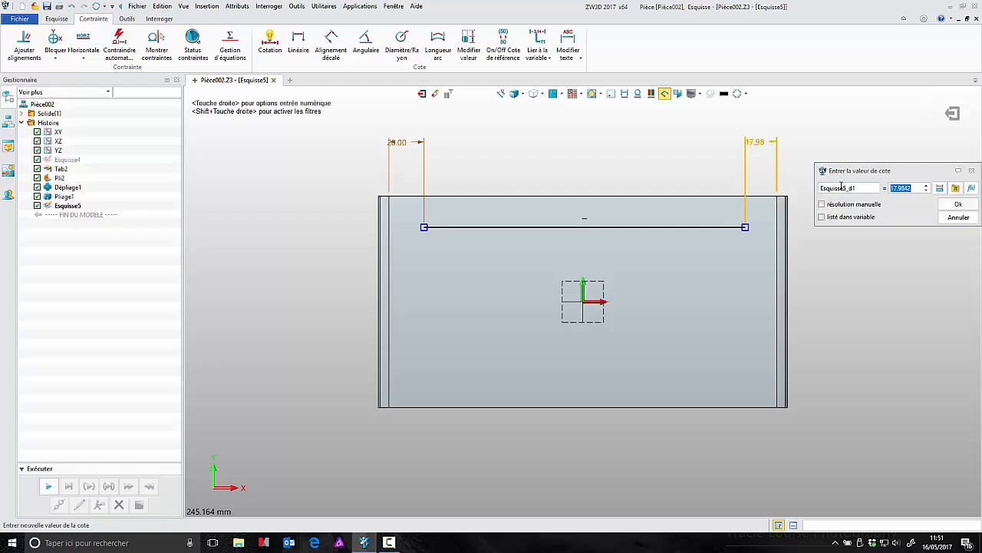
key("Return")
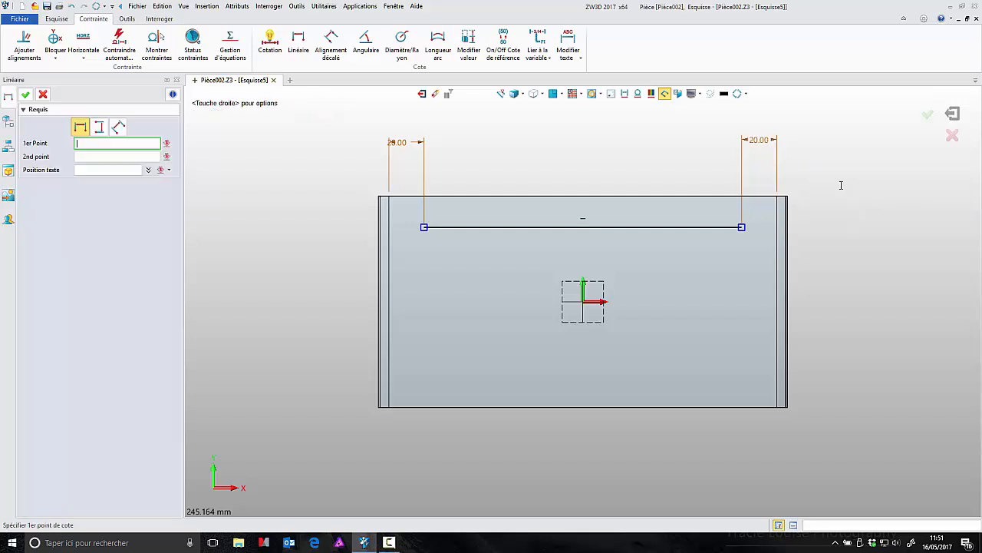
left_click(929, 116)
left_click(929, 116)
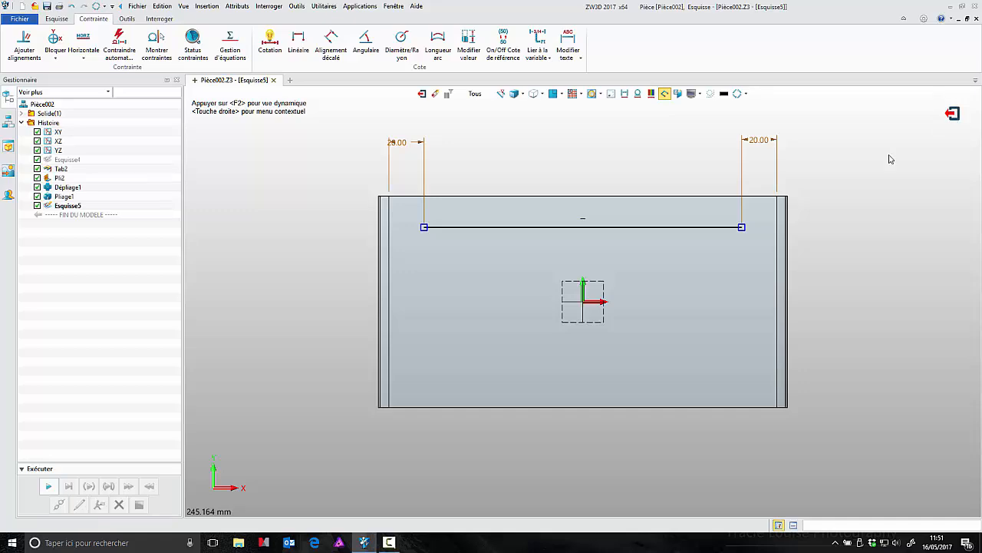
Create a louver on the top face from the line sketch, with height 3, angle 45, radii 1 and width 6
right_click_drag(852, 183, 895, 179)
left_click(229, 19)
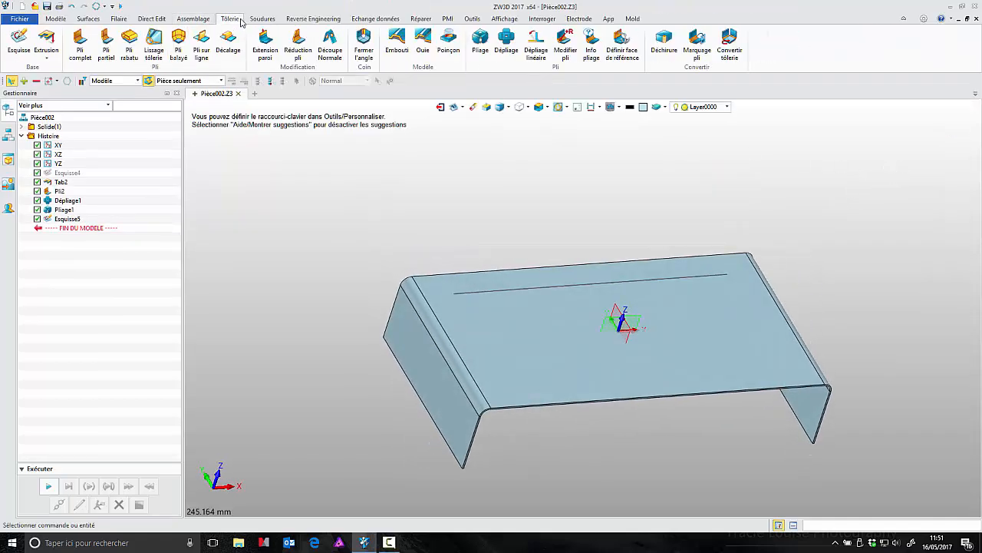
left_click(424, 38)
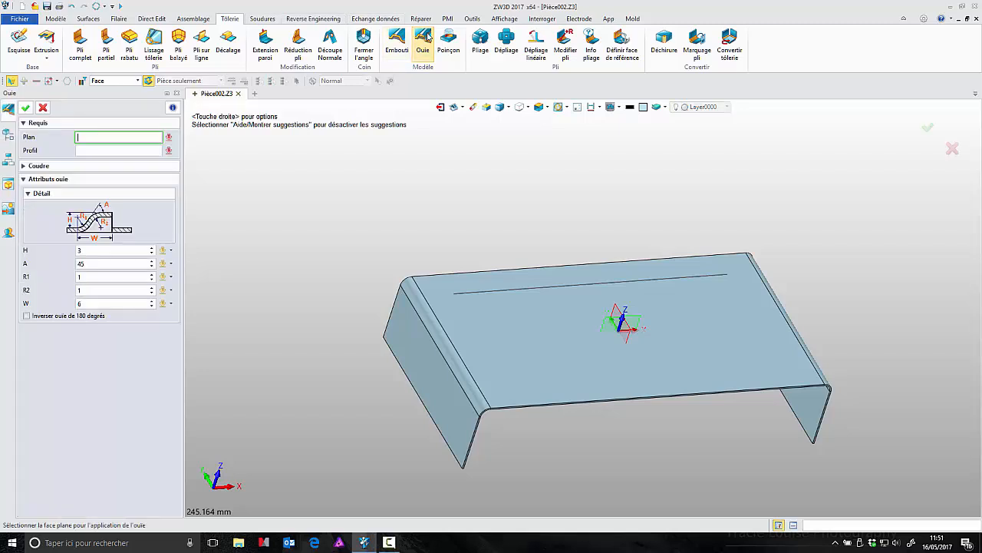
left_click(499, 346)
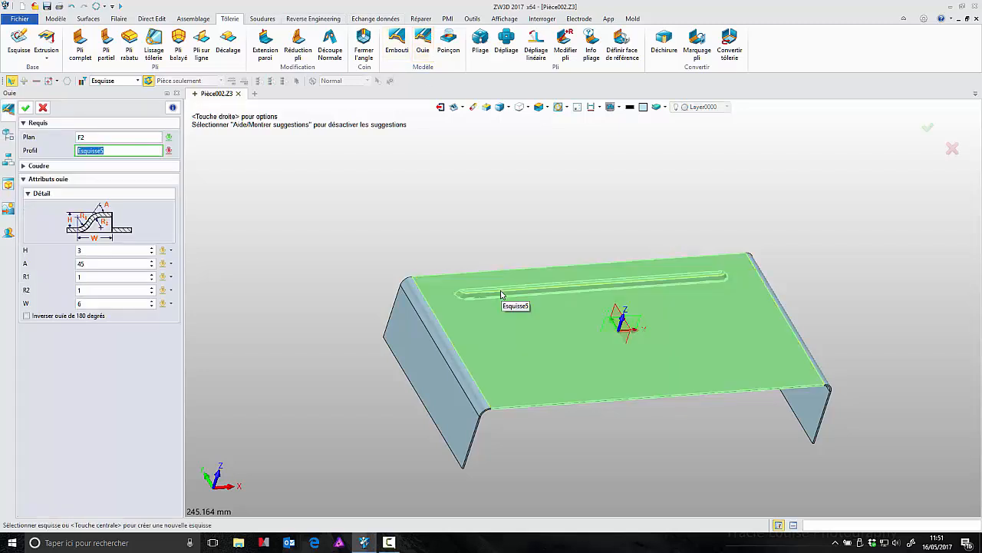
left_click(501, 292)
right_click_drag(465, 222, 534, 264)
scroll(578, 286, "up", 3)
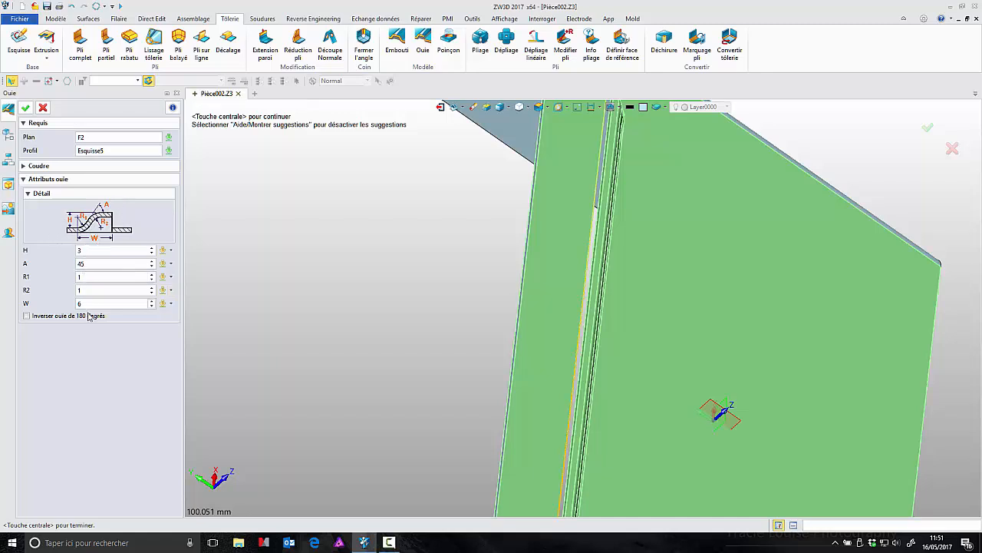
left_click(25, 107)
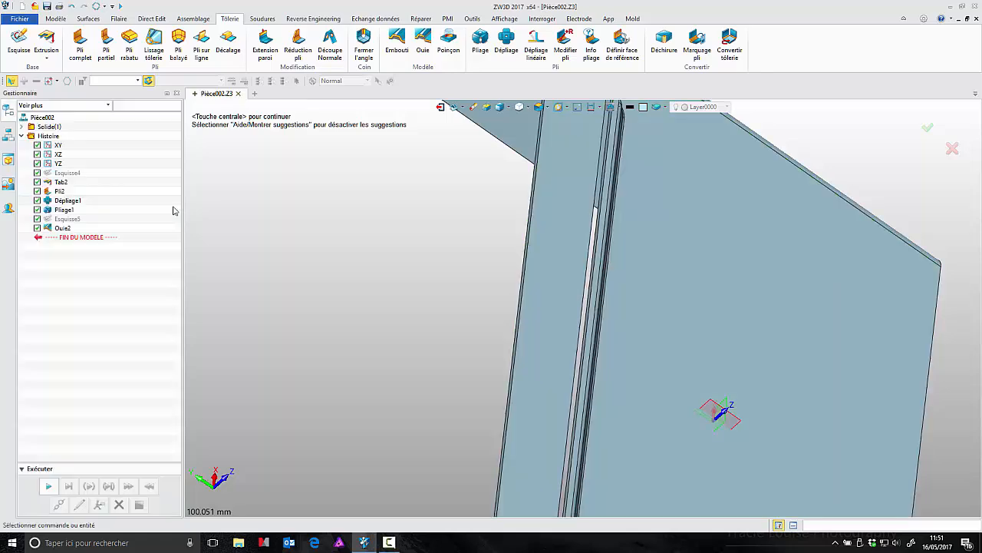
Pattern the louver linearly across the top face in the negative Y direction, with 8 instances spaced 12 mm apart
scroll(343, 271, "down", 2)
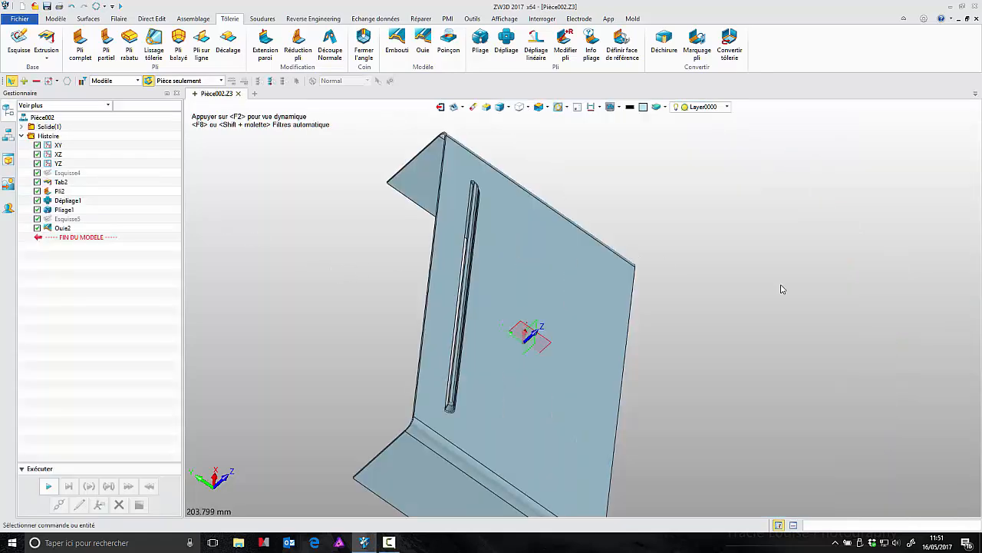
middle_click_drag(782, 289, 722, 263)
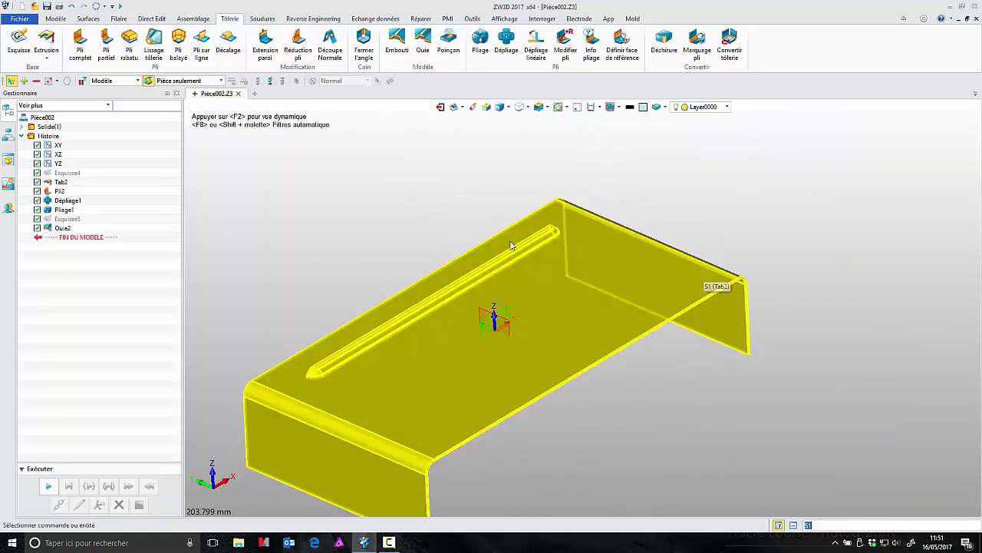
left_click(55, 18)
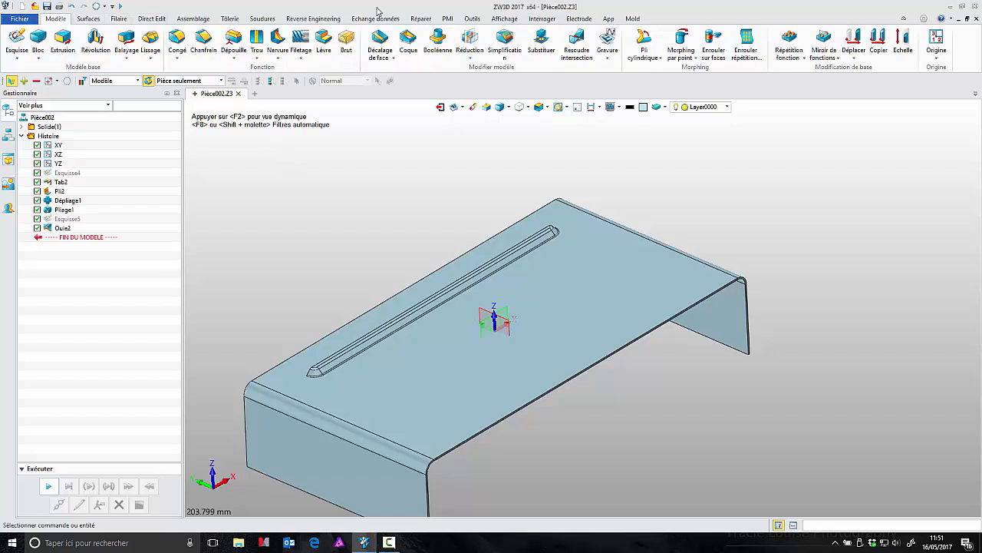
left_click(803, 59)
left_click(814, 90)
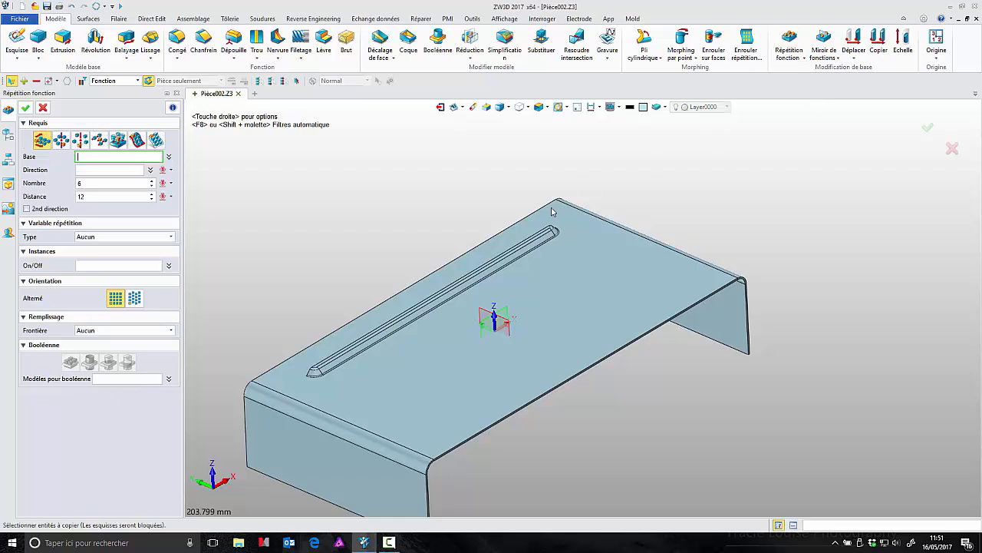
left_click(519, 253)
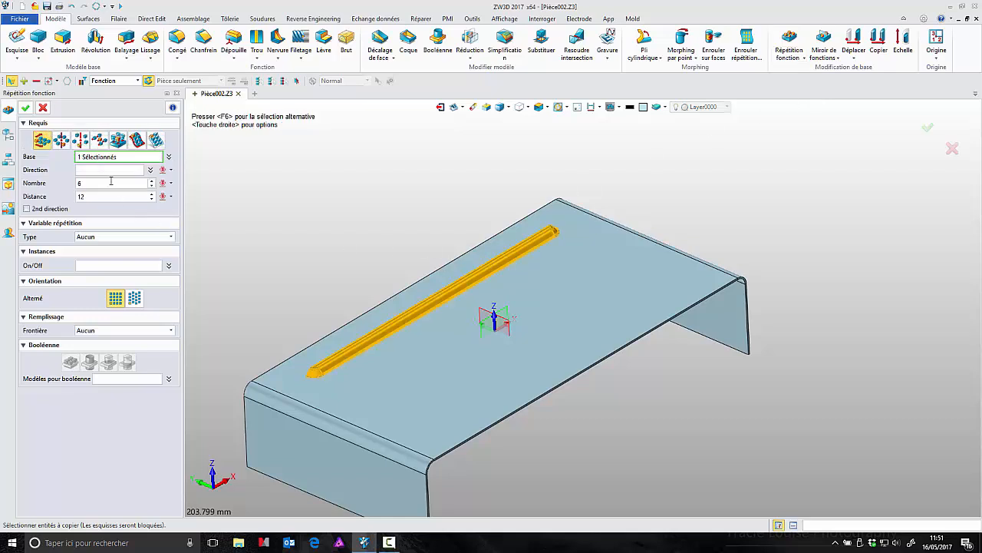
left_click(112, 170)
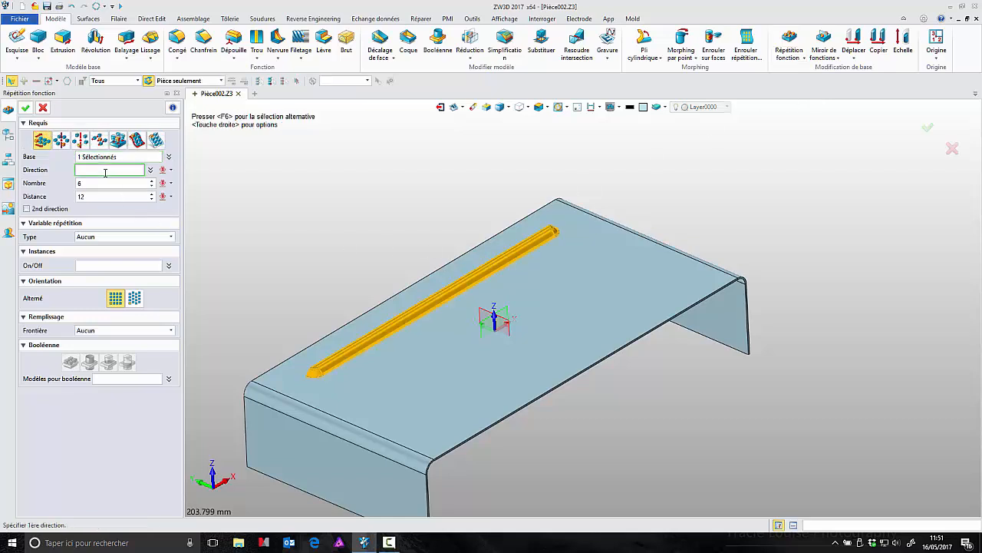
left_click(228, 498)
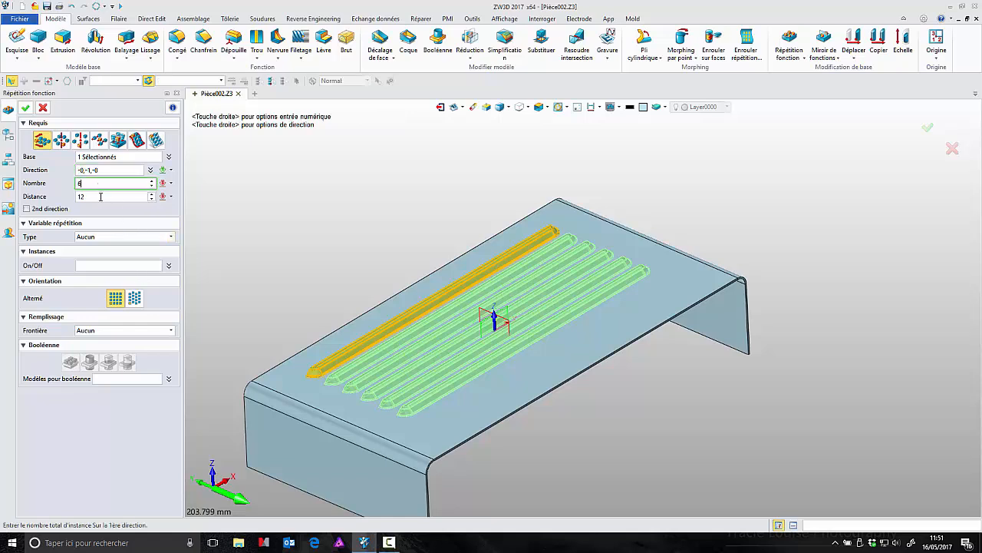
scroll(96, 184, "up", 2)
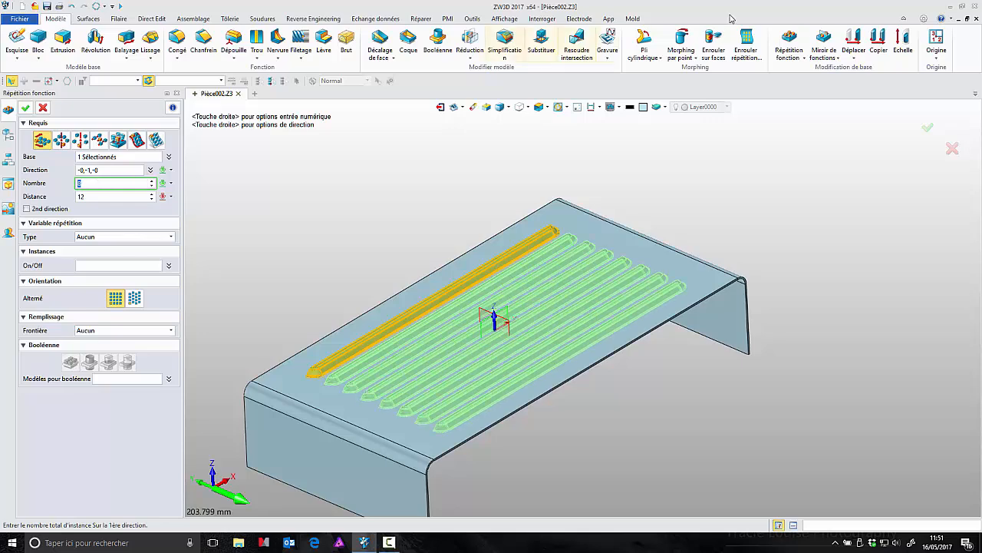
left_click(927, 128)
middle_click_drag(814, 200, 783, 261)
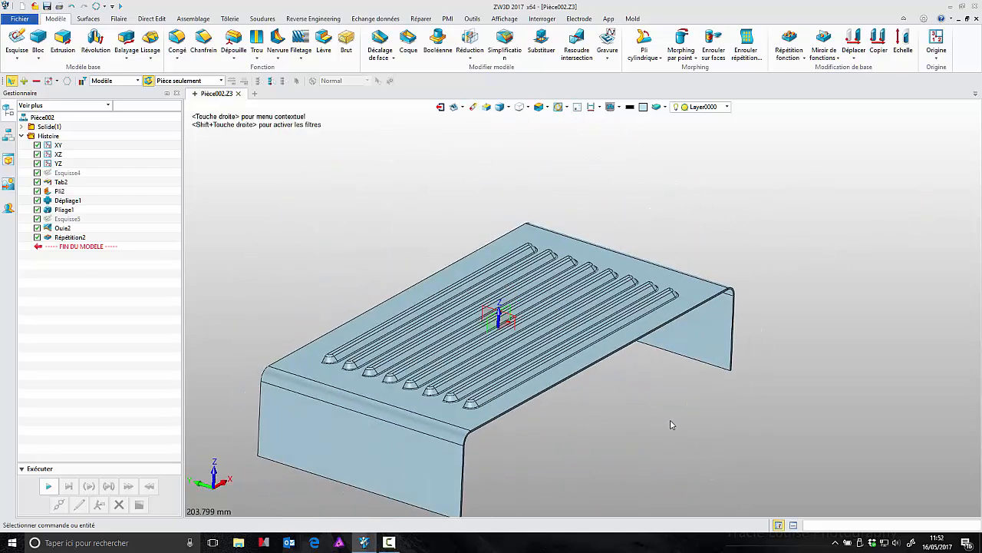
Start a sketch on the outer face of the end flange and draw a circle about 18 mm in diameter near one side edge
scroll(671, 424, "down", 3)
scroll(522, 490, "up", 3)
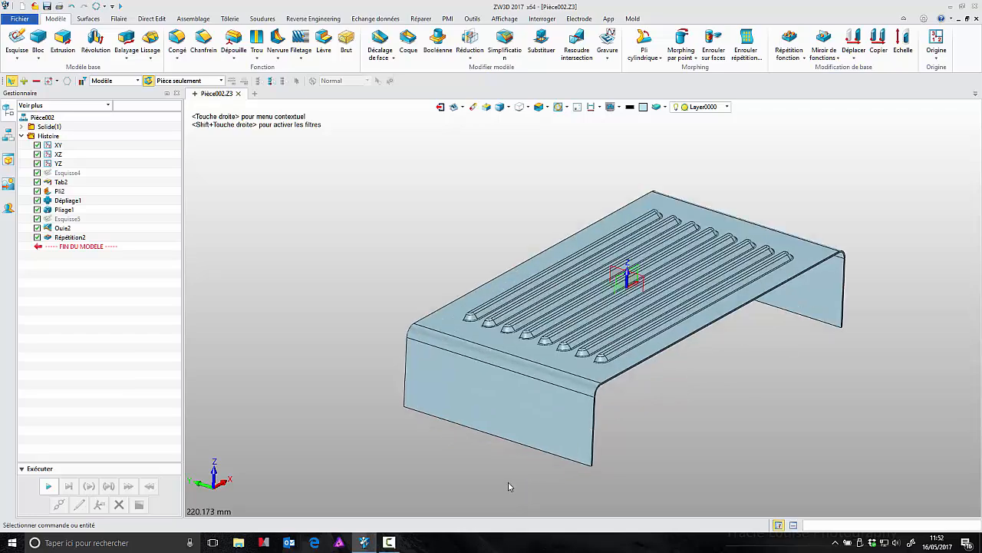
right_click_drag(768, 396, 800, 385)
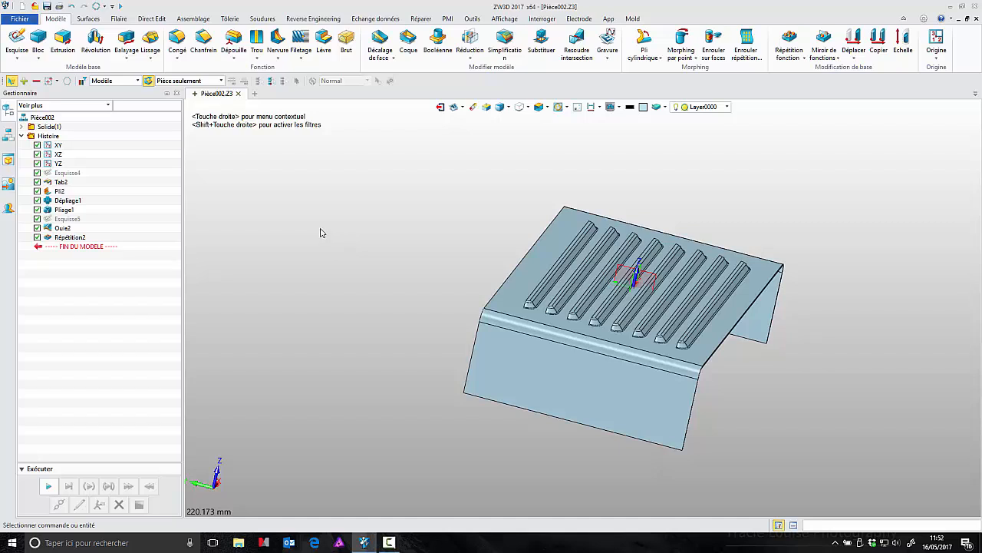
left_click(16, 40)
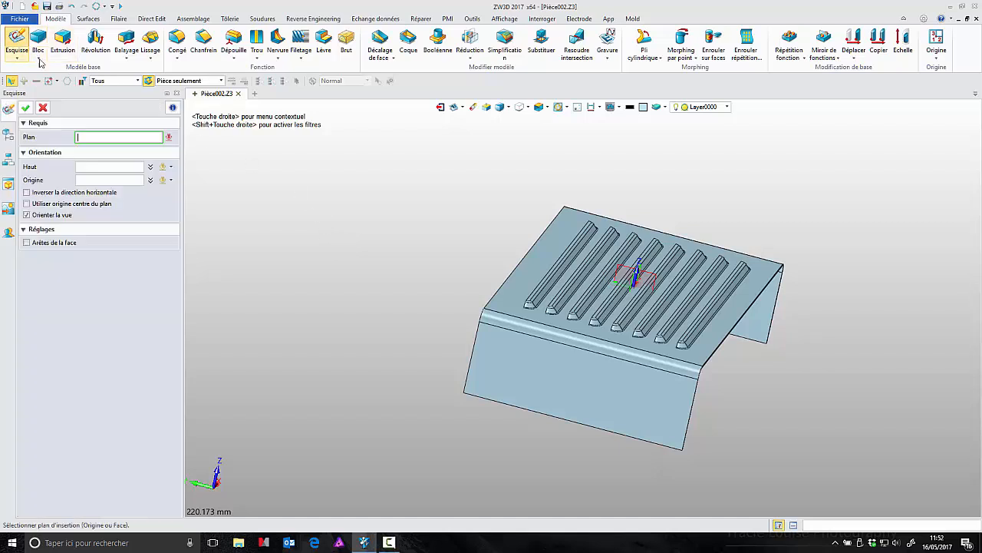
left_click(516, 359)
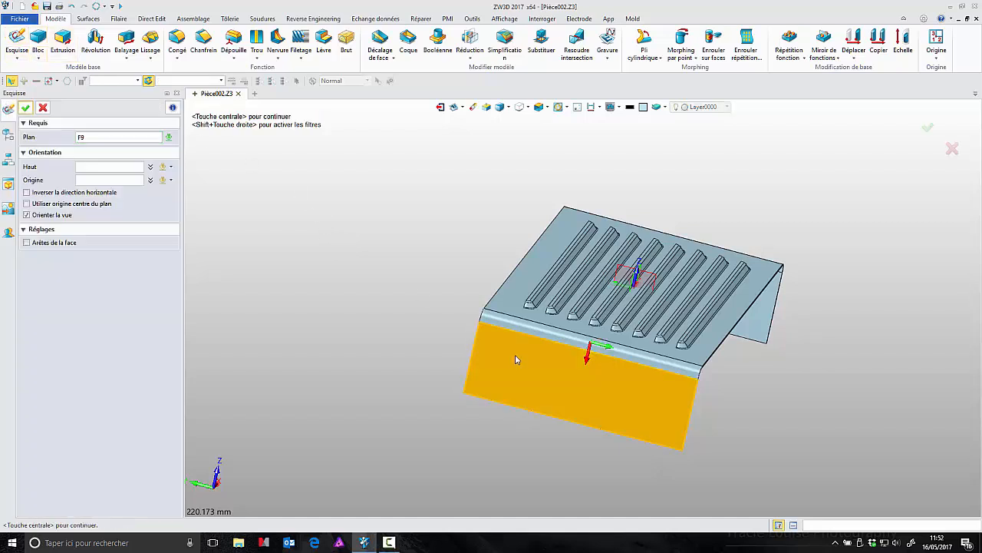
left_click(929, 130)
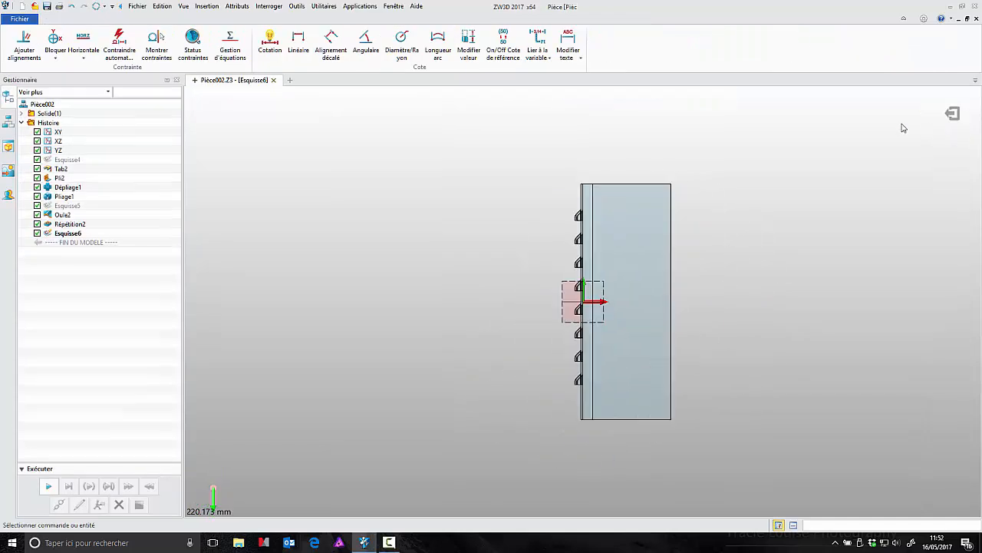
left_click(56, 19)
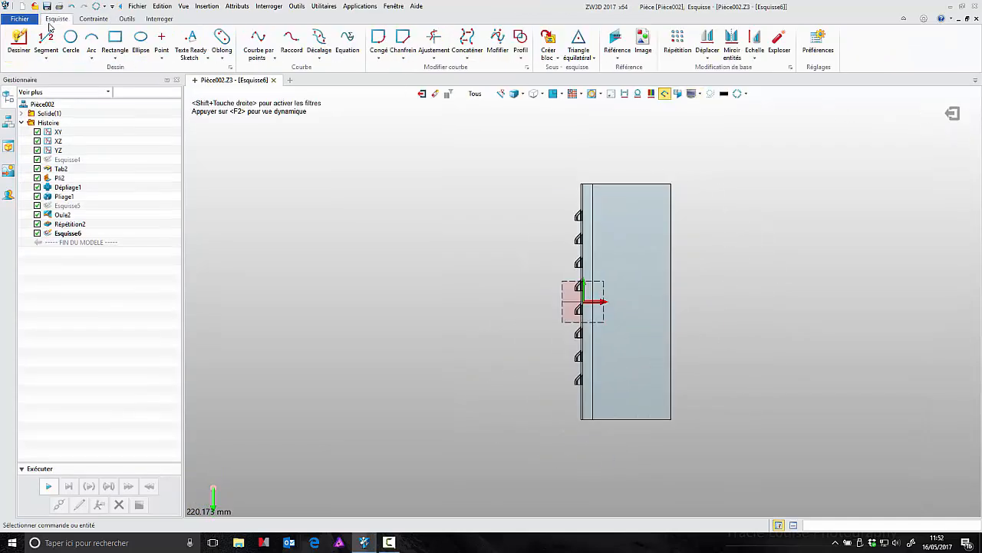
left_click(71, 42)
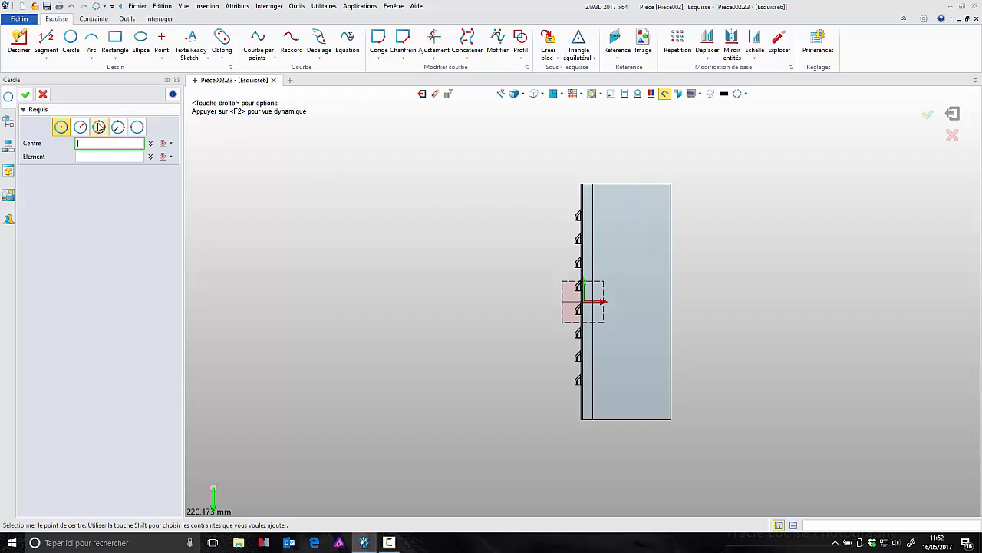
left_click(630, 217)
left_click(627, 201)
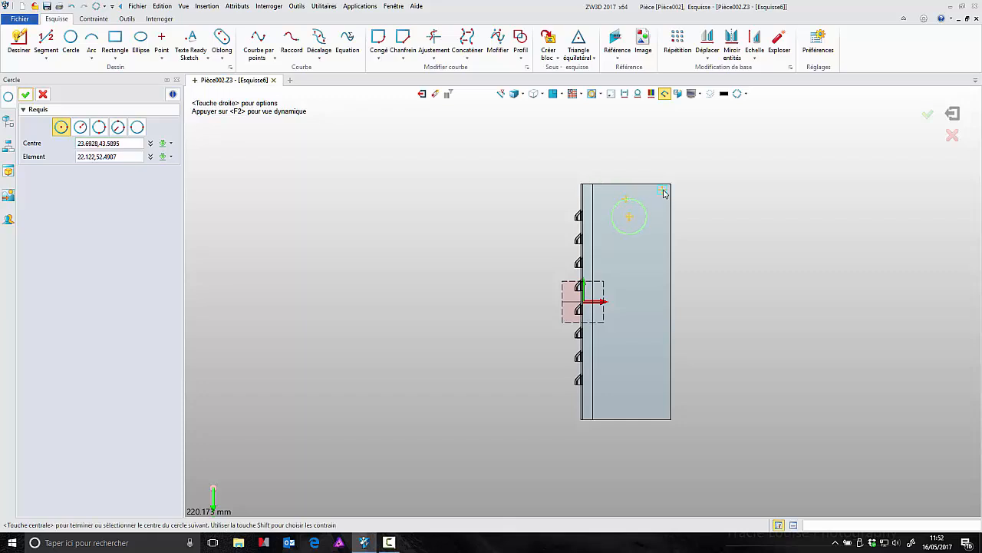
left_click(24, 95)
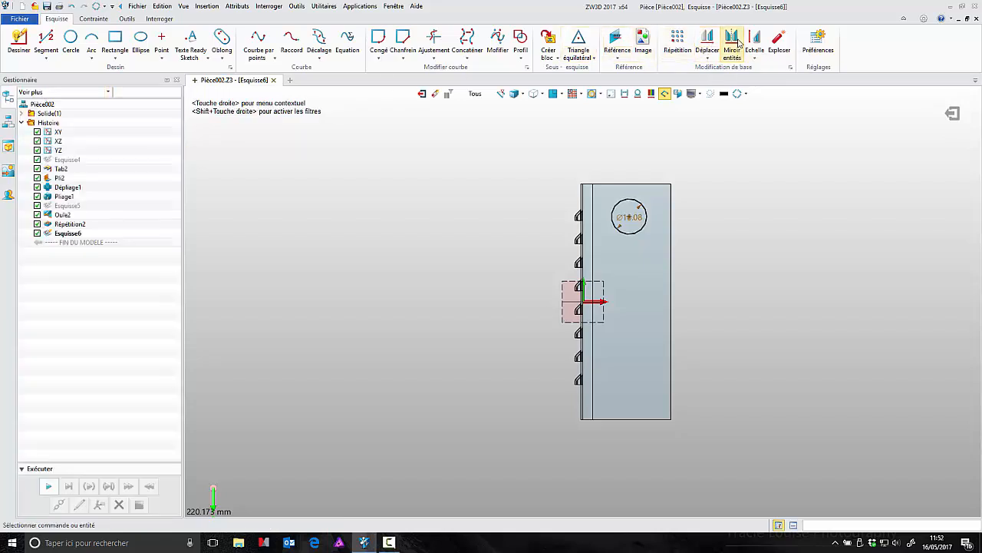
Mirror the circle about the sketch's horizontal axis to the other side of the flange and finish the sketch
left_click(731, 42)
left_click(644, 209)
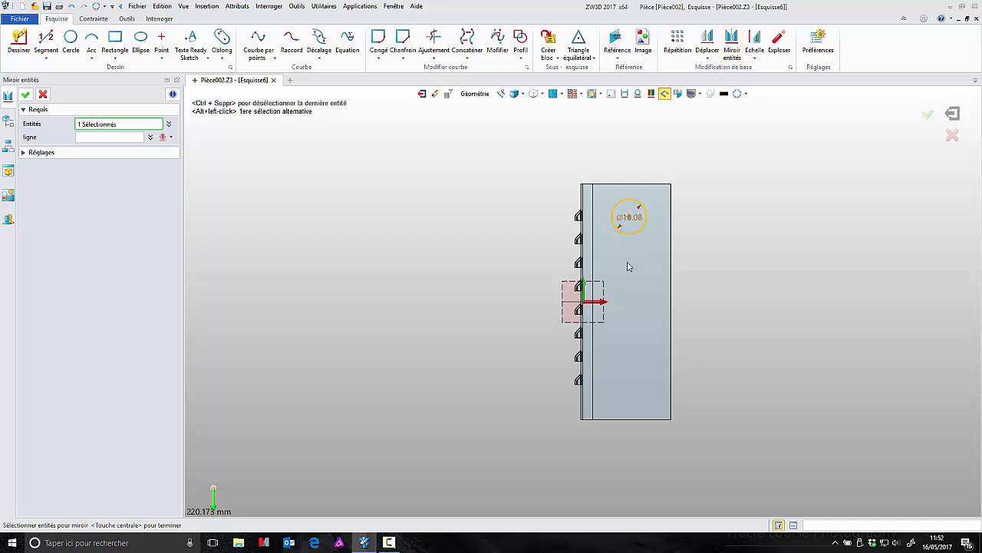
left_click(78, 138)
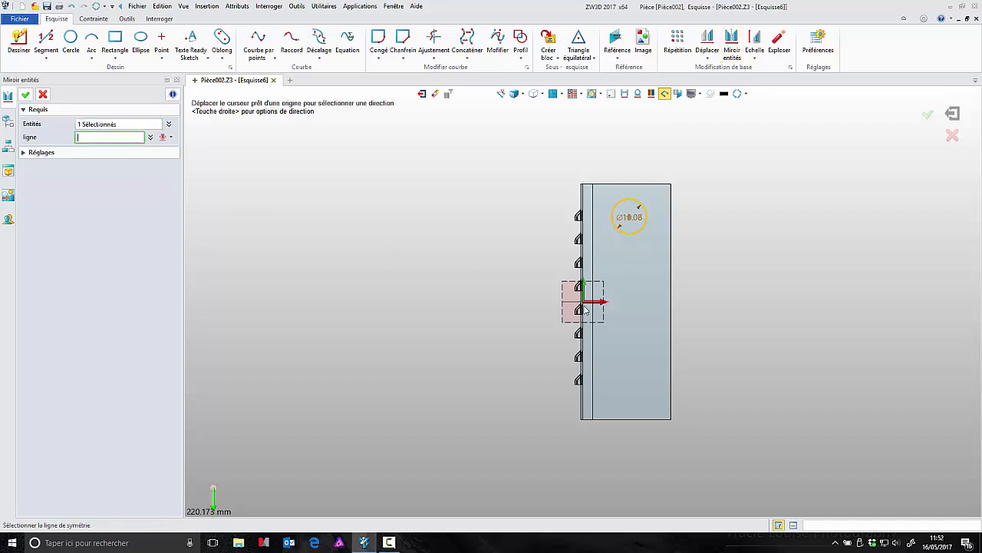
left_click(608, 309)
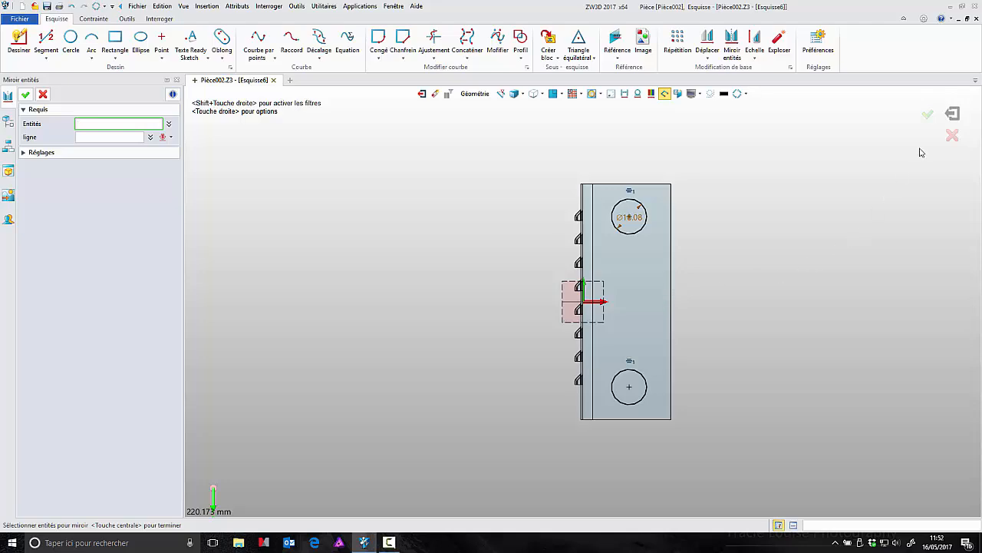
left_click(931, 118)
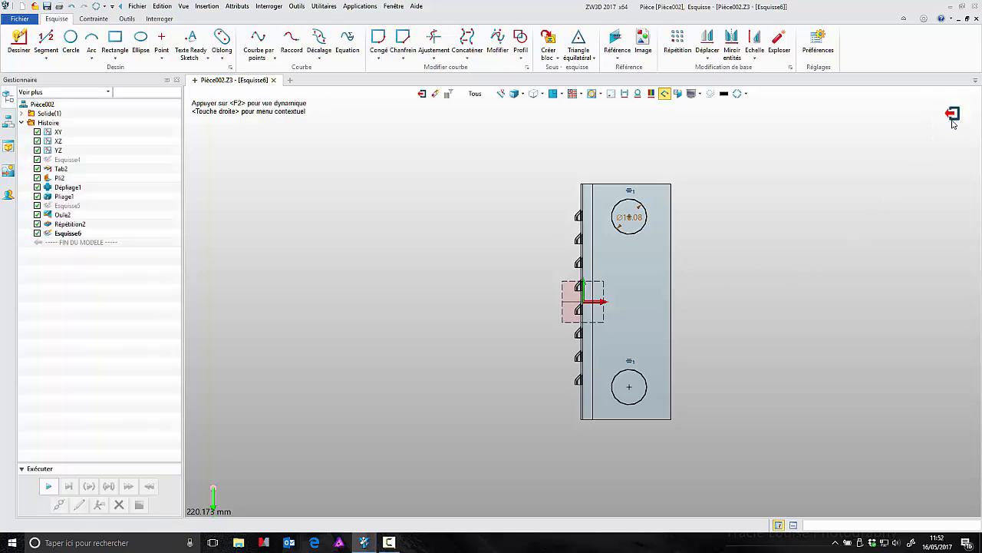
left_click(955, 117)
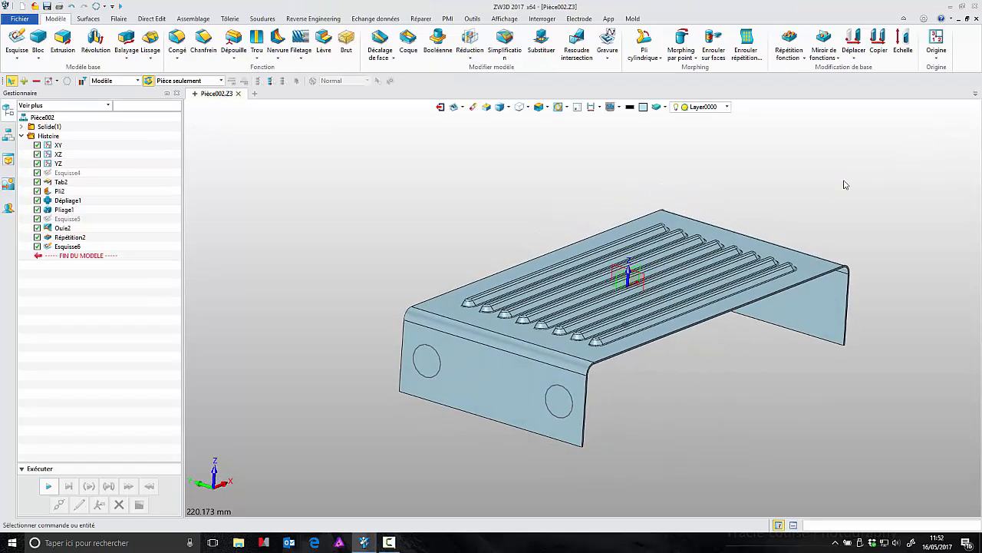
Create dimples on the end flange from the two-circle sketch, with height 2, angle 45 and radii R1 and R2 of 1
left_click(234, 20)
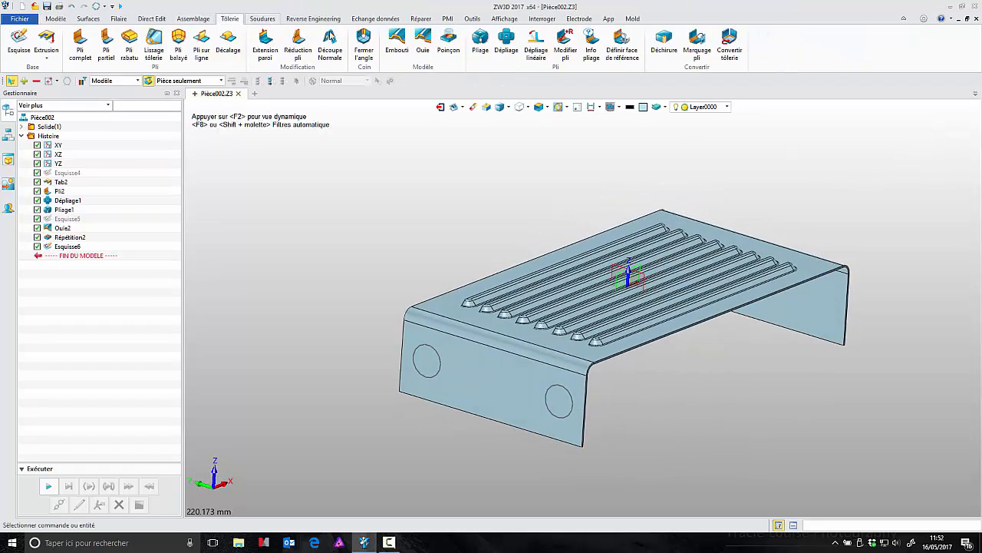
left_click(397, 42)
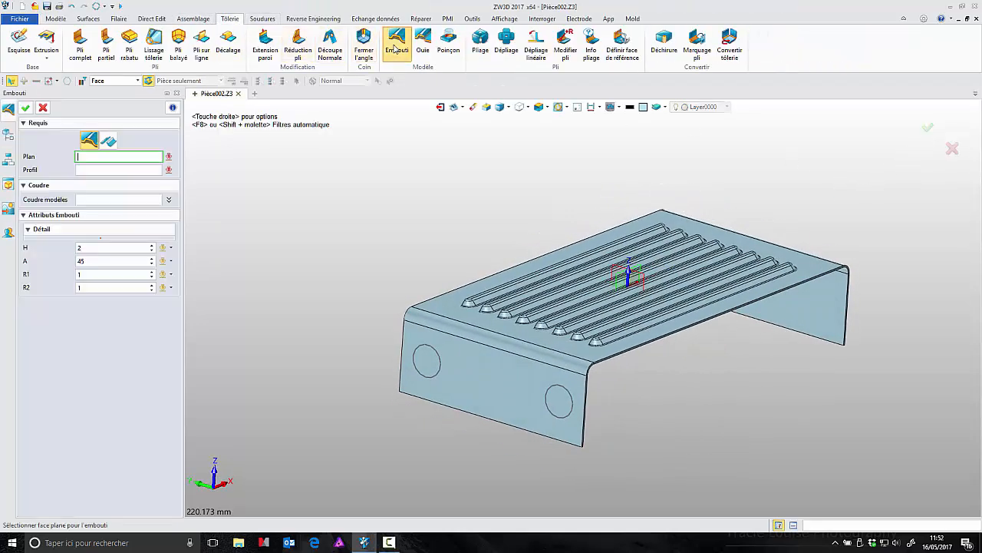
left_click(438, 360)
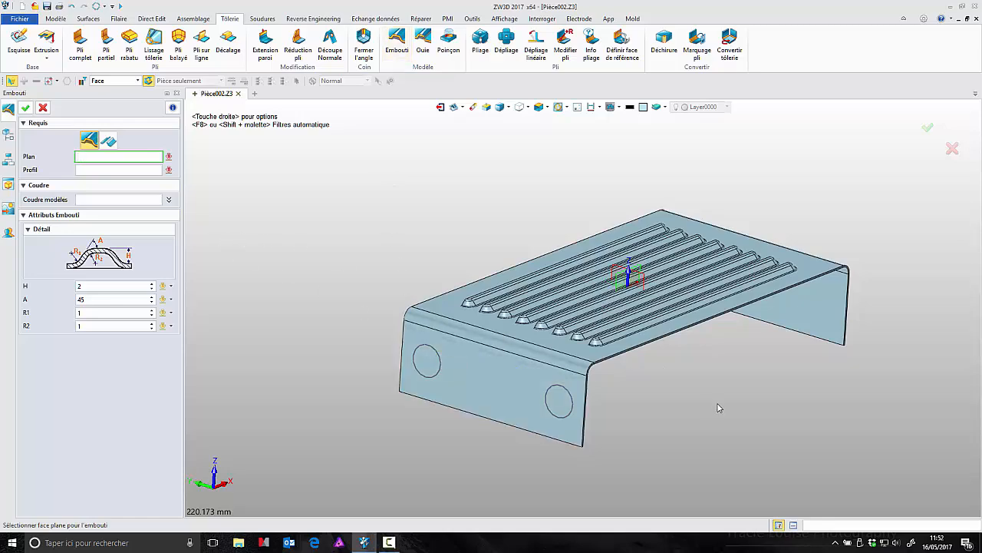
right_click_drag(716, 403, 673, 373)
left_click(499, 377)
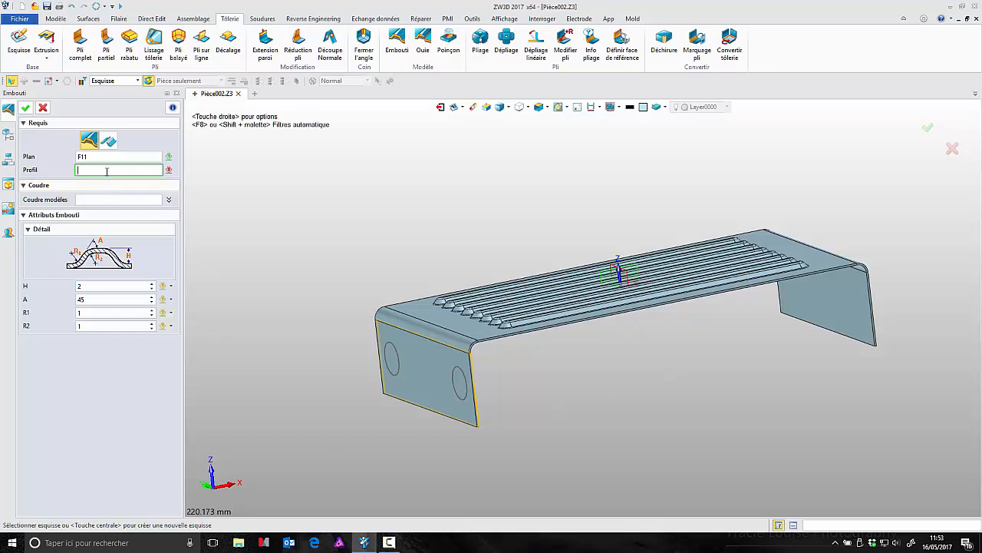
left_click(397, 364)
mouse_move(311, 364)
right_mouse_down()
mouse_move(346, 320)
mouse_move(479, 270)
mouse_move(529, 327)
mouse_move(556, 338)
right_mouse_up()
scroll(828, 423, "down", 3)
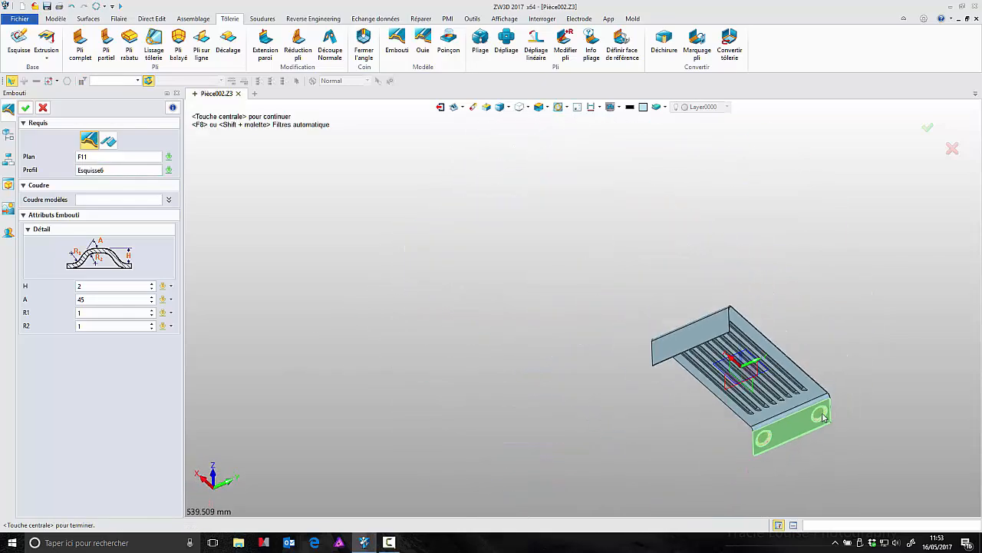
scroll(535, 391, "up", 10)
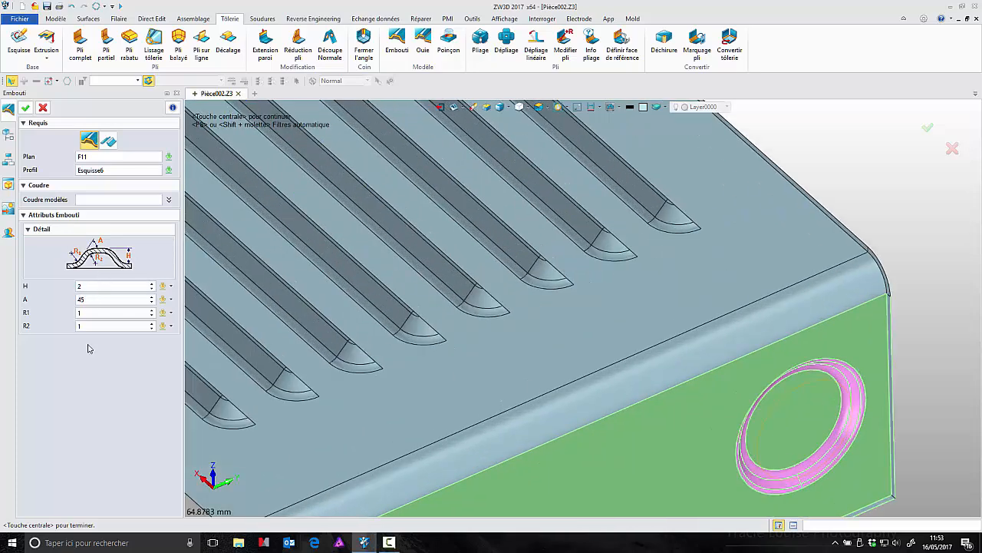
left_click(26, 108)
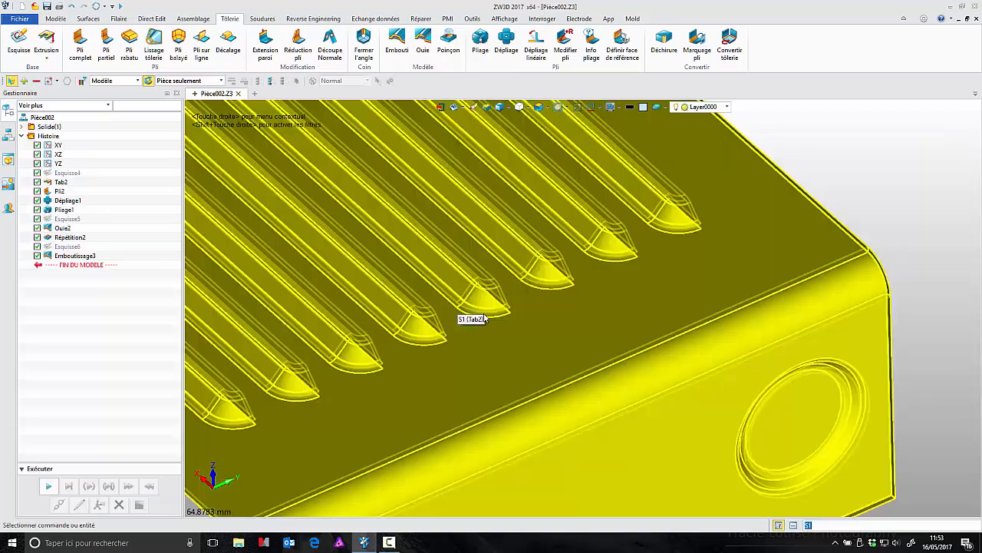
Create dimples on the inner face of the opposite end flange, reusing two-circle sketch Esquisse6, with height 2, angle 45 and radii R1 and R2 of 1
scroll(502, 317, "up", 3)
scroll(514, 317, "down", 4)
scroll(514, 317, "down", 4)
middle_click_drag(520, 316, 876, 287)
middle_click_drag(759, 191, 806, 160)
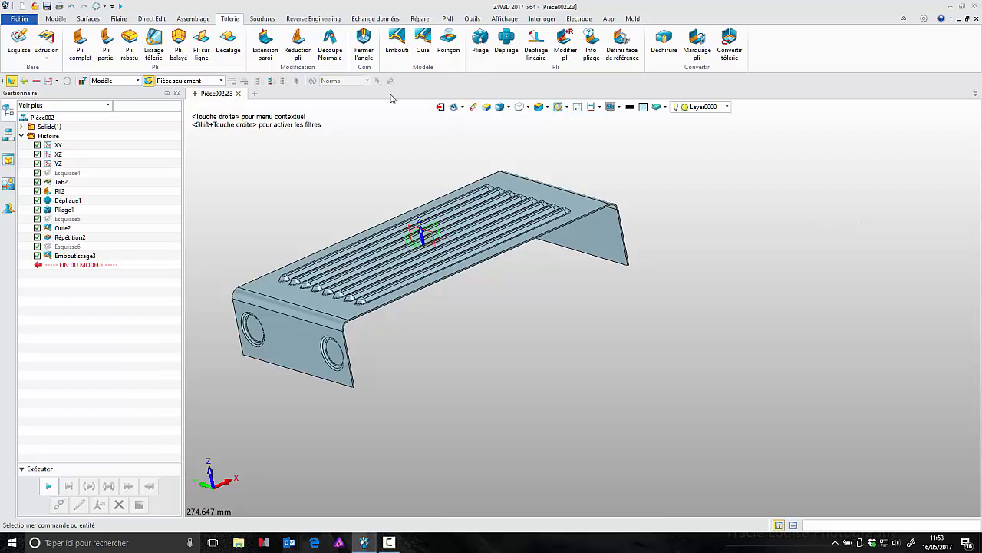
left_click(396, 42)
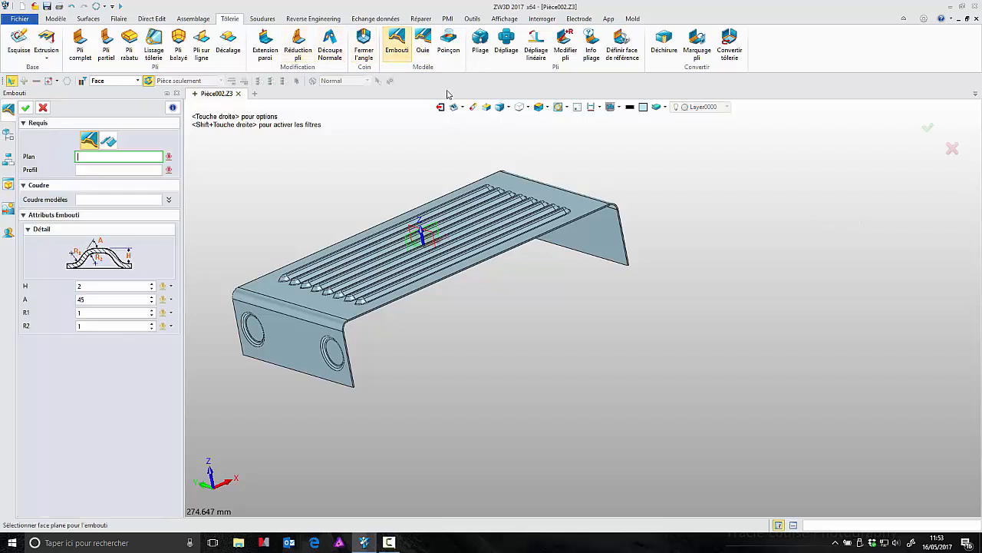
left_click(611, 239)
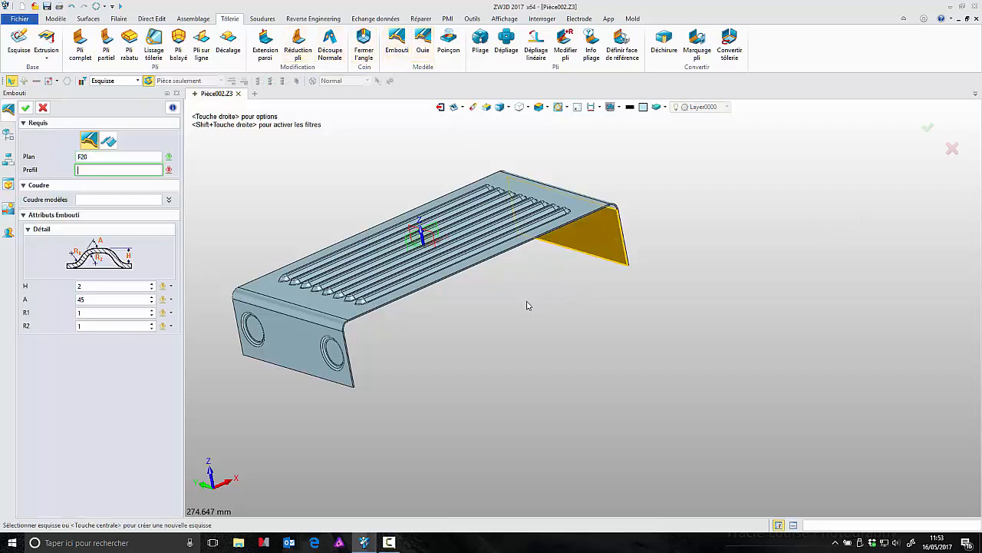
left_click(9, 135)
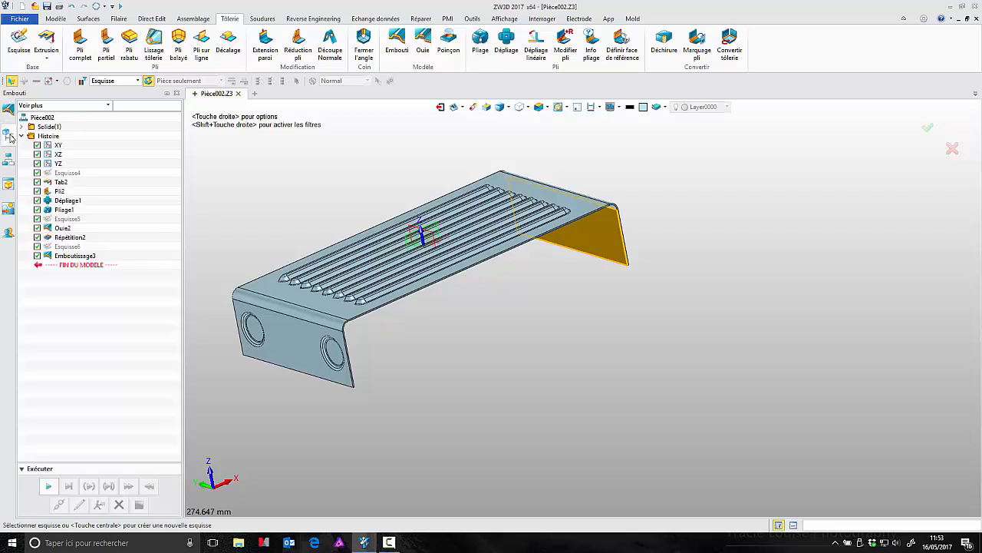
left_click(69, 247)
left_click(9, 112)
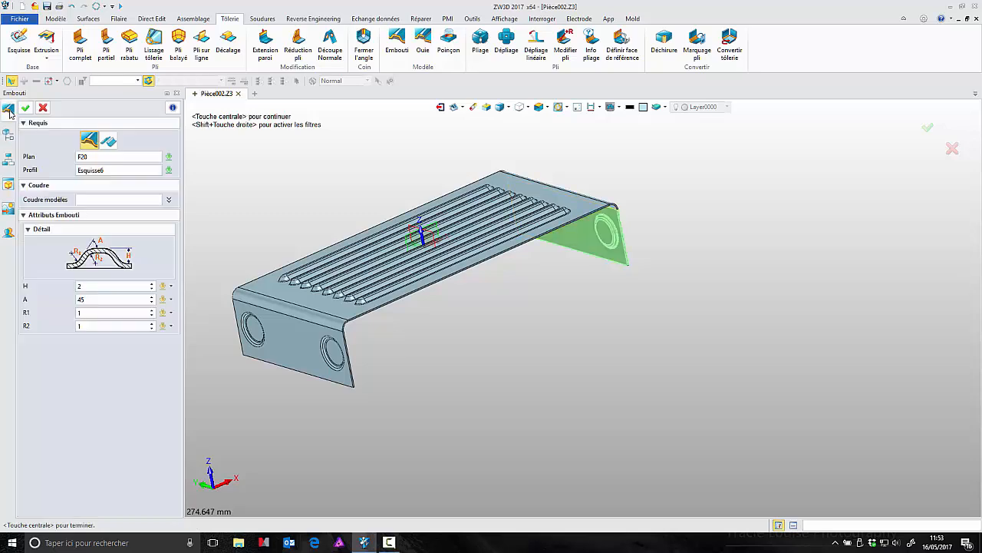
left_click(26, 110)
Unfold the whole sheet-metal cover into a flat pattern, including both end flanges
middle_click_drag(669, 240, 752, 207)
right_click_drag(752, 207, 732, 229)
right_click_drag(318, 228, 651, 208)
scroll(653, 212, "up", 2)
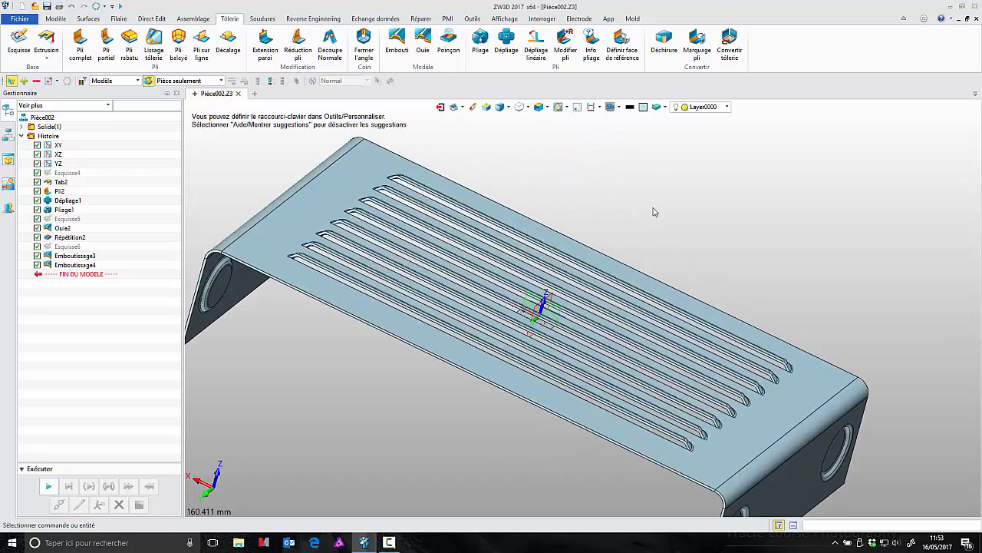
right_click_drag(726, 240, 748, 212)
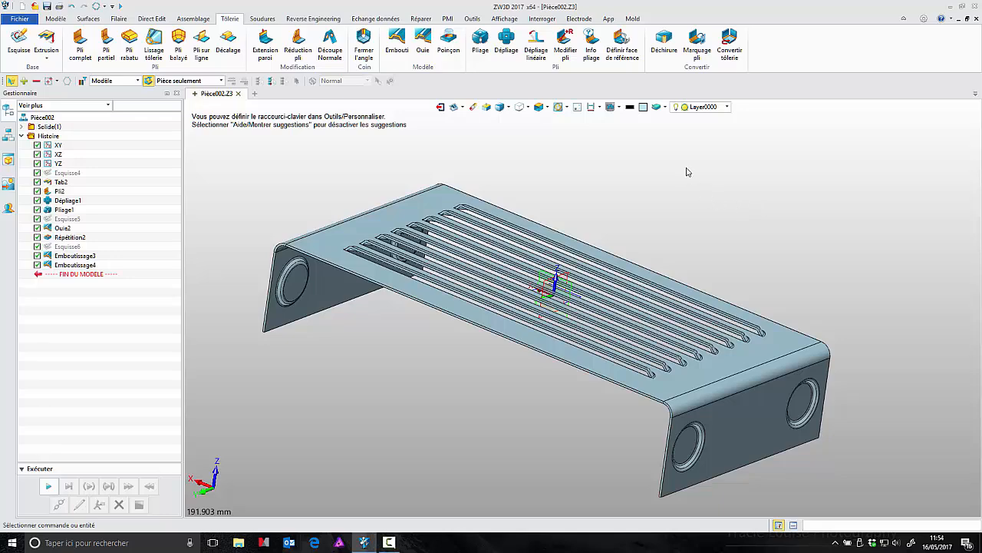
left_click(477, 46)
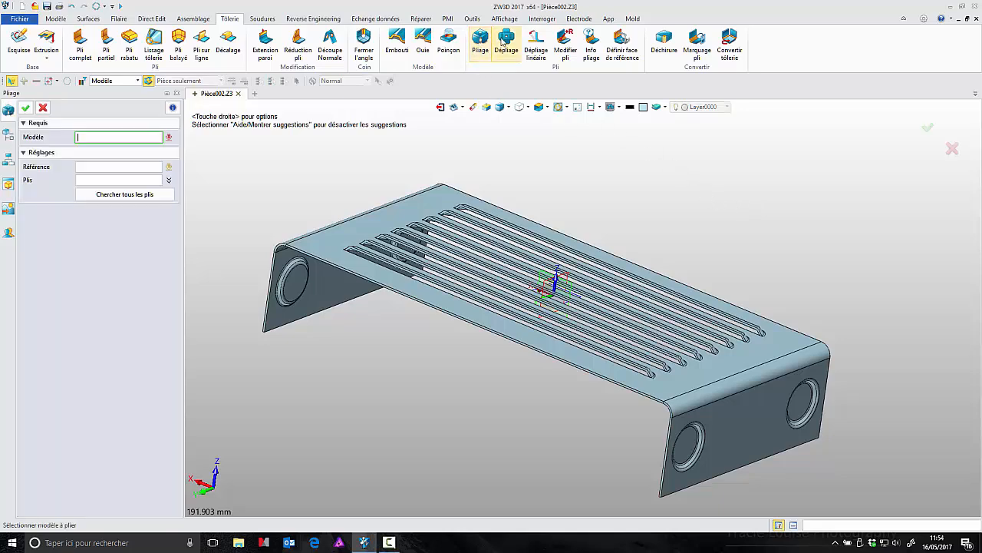
left_click(506, 45)
left_click(386, 240)
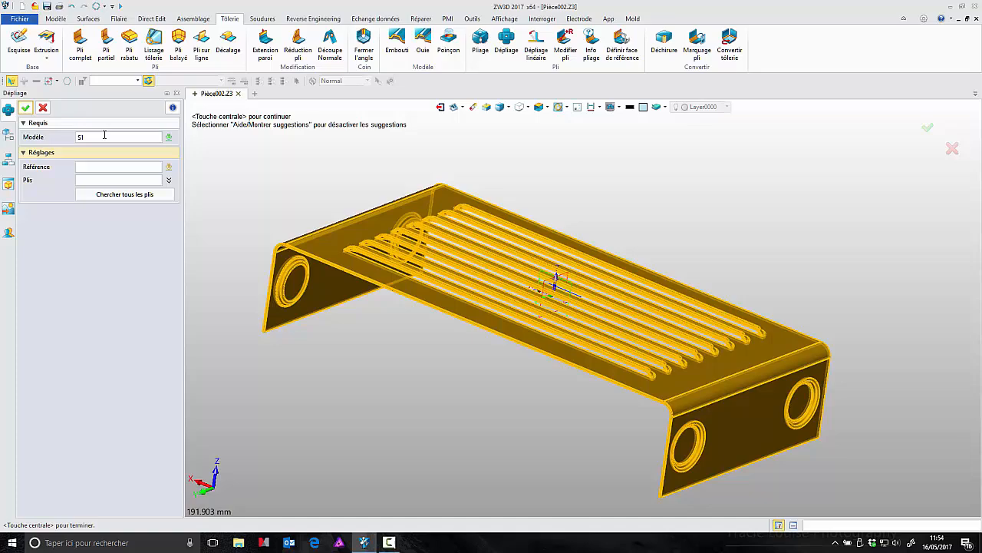
left_click(26, 108)
Fold the flattened sheet-metal part back into its bent U shape
mouse_move(749, 229)
right_mouse_down()
mouse_move(667, 270)
mouse_move(741, 215)
right_mouse_up()
left_click(481, 40)
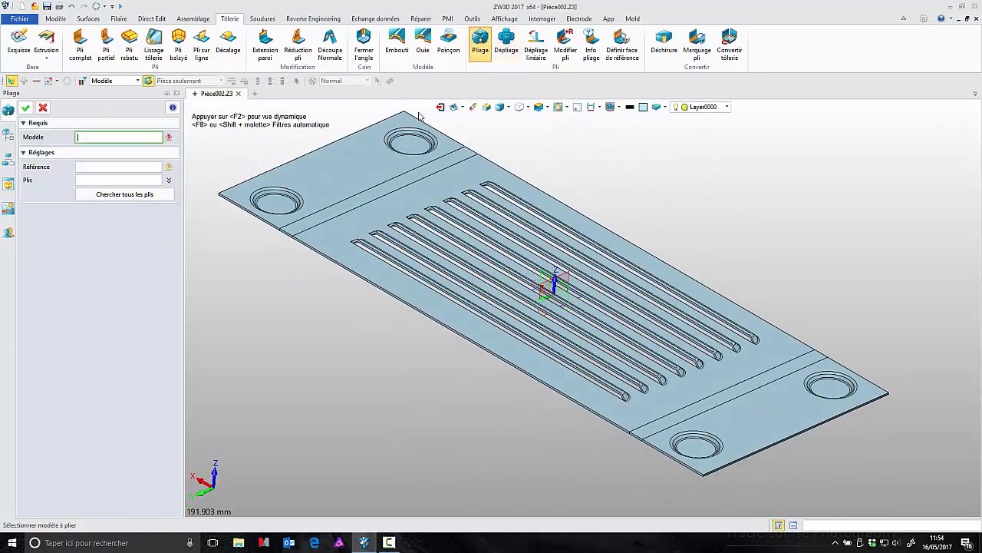
left_click(351, 176)
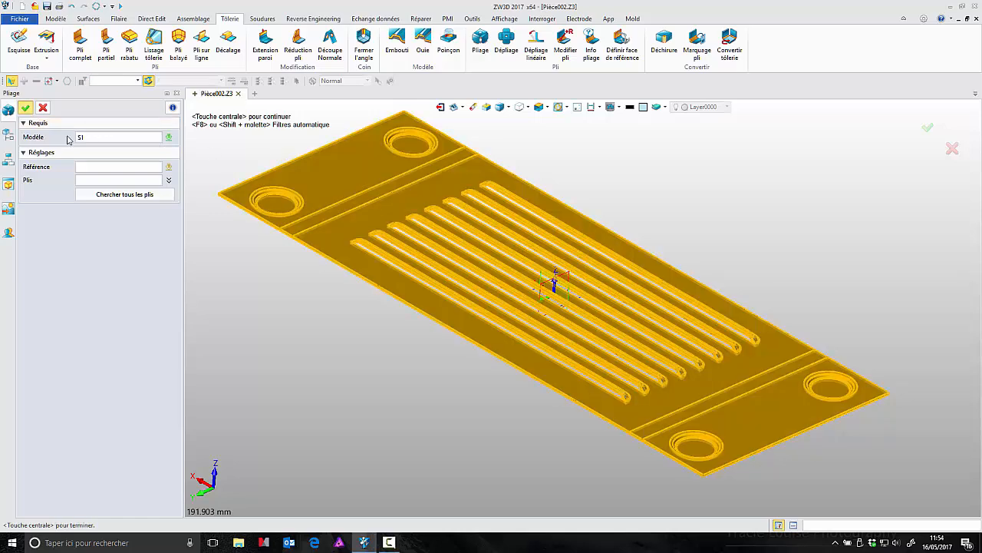
left_click(25, 107)
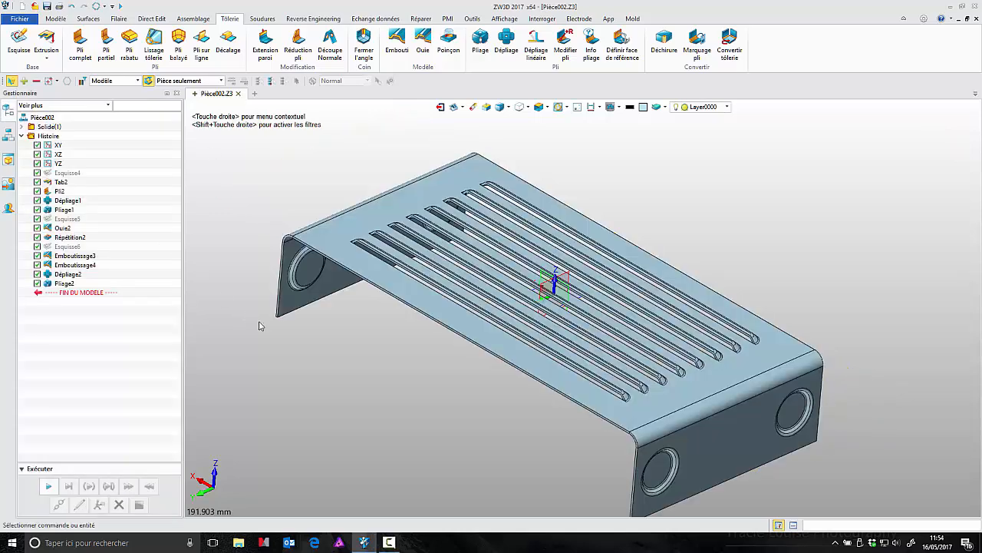